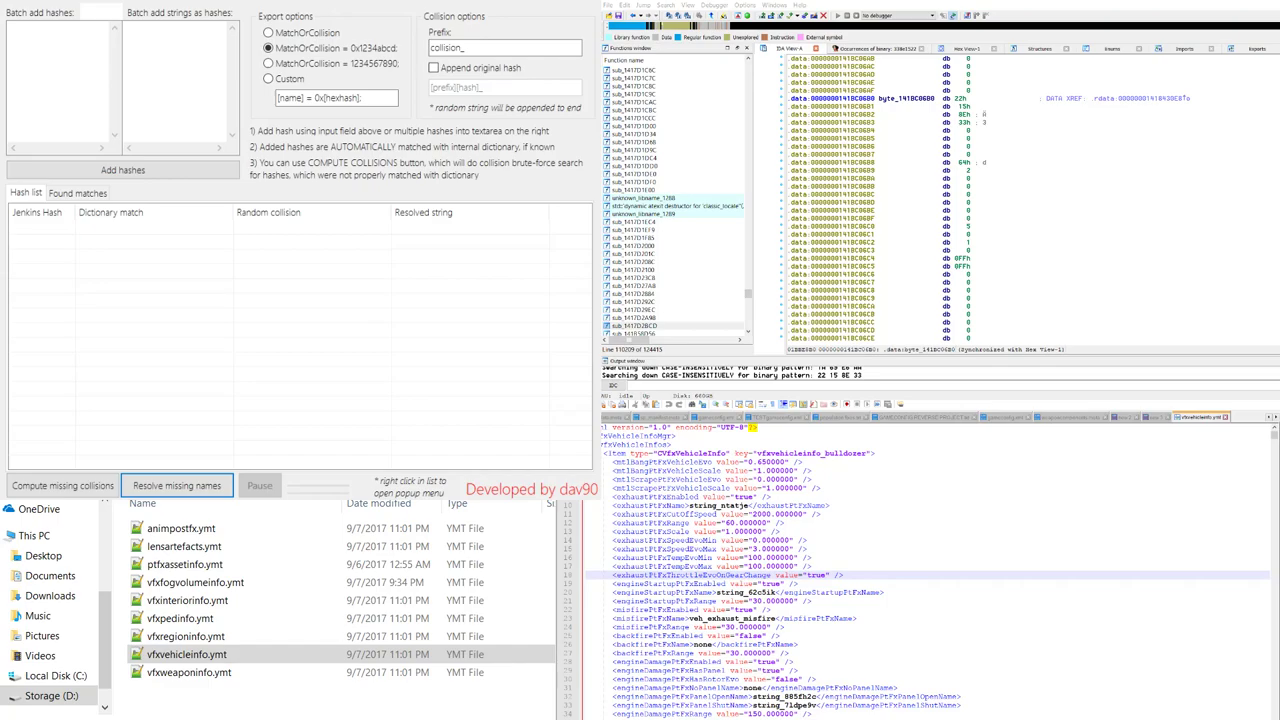
Step: Pick vfxvehicleinfo.ymt in File Explorer to view its CVfxVehicleInfo XML in Notepad++
left_click(182, 656)
Step: Inspect mtlBangPtFx tags, unresolved values string_ntatje and string_62c5ik, and engineDamagePtFxPanelOpenName
left_click_drag(617, 464, 712, 463)
left_click_drag(616, 470, 698, 471)
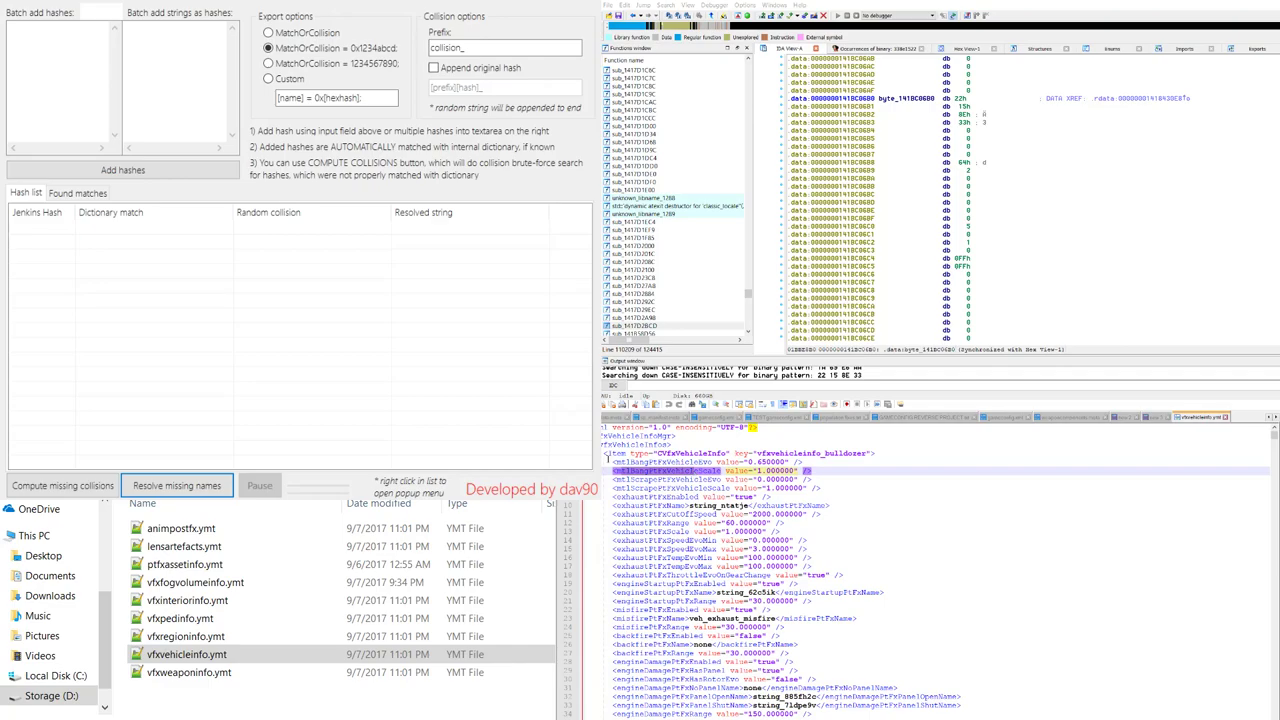
left_click_drag(690, 506, 748, 507)
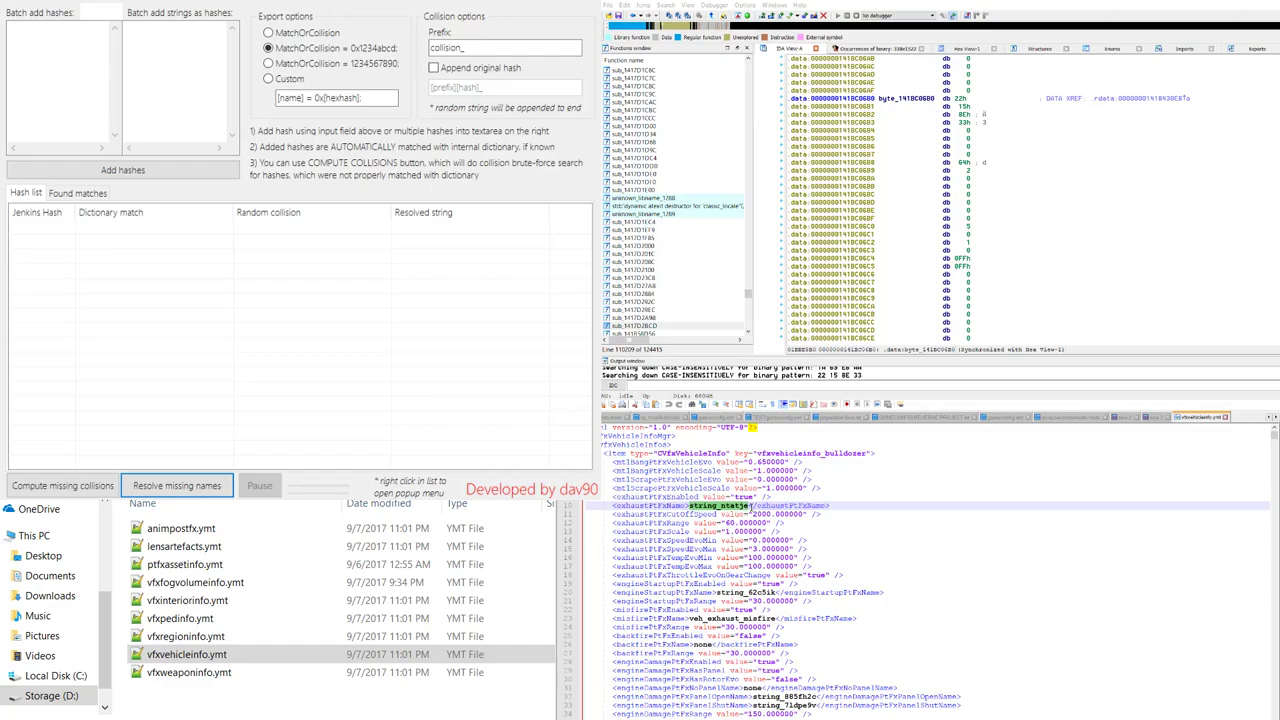
left_click_drag(716, 593, 773, 593)
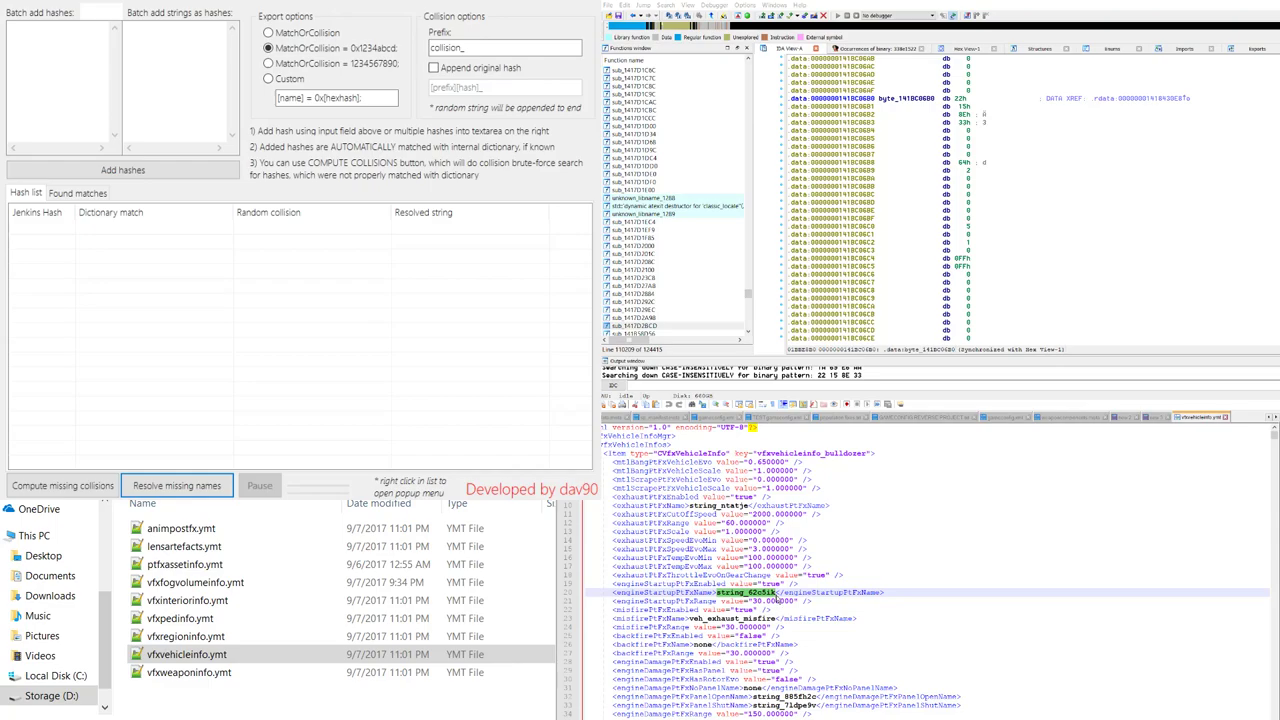
scroll(782, 649, "down", 3)
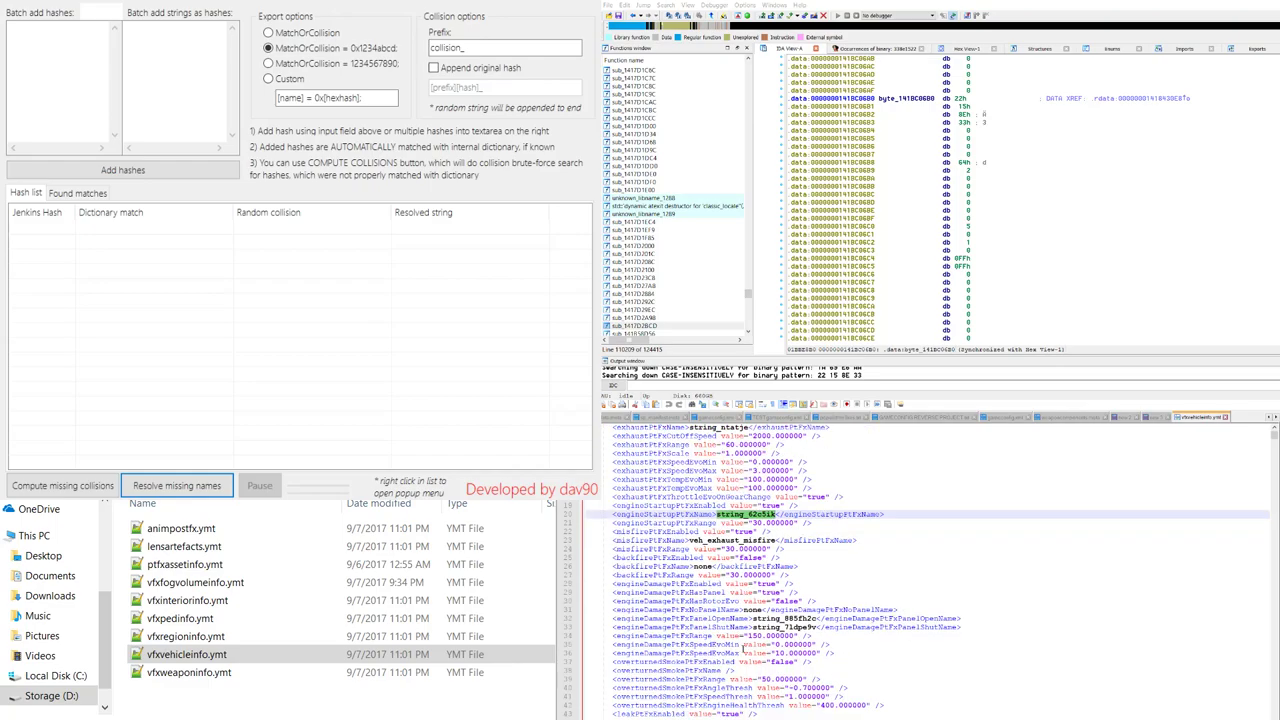
left_click(673, 620)
double_click(680, 620)
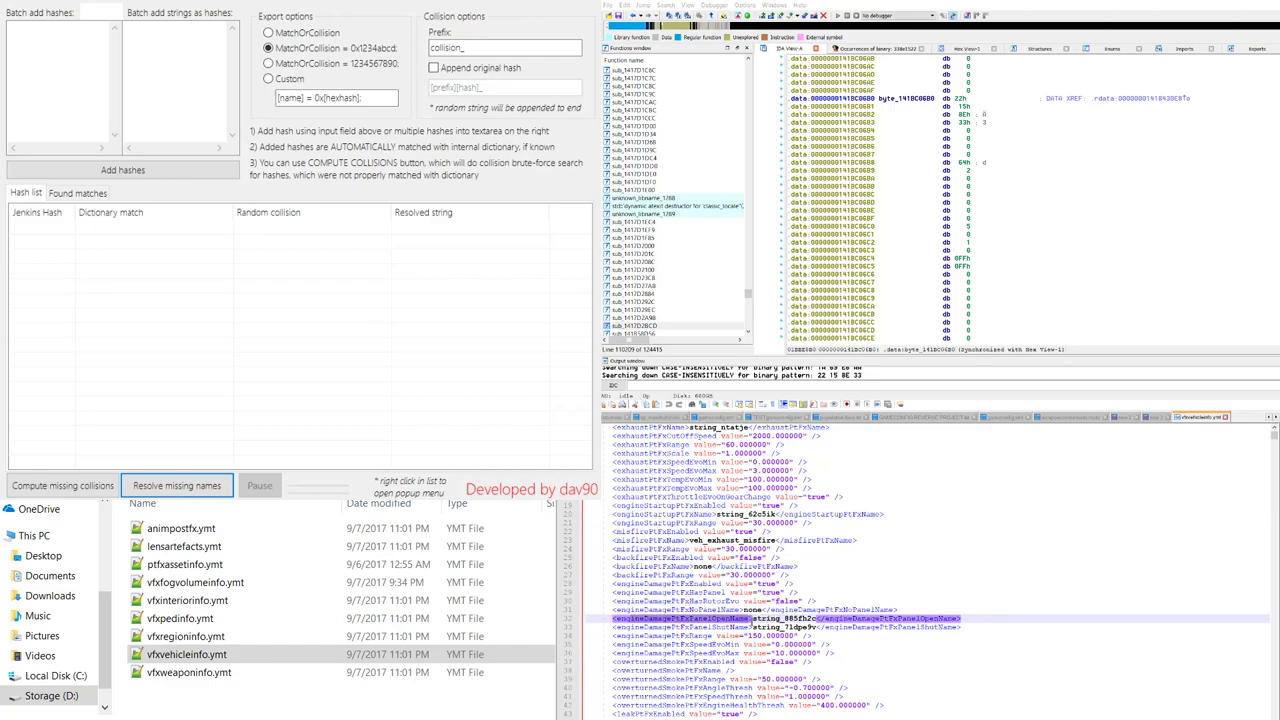
Step: Select the collision_ names cc4bca31, 1ddfe4d2, adaf60a7 and 3670cb4c among the boat settings
scroll(752, 627, "down", 20)
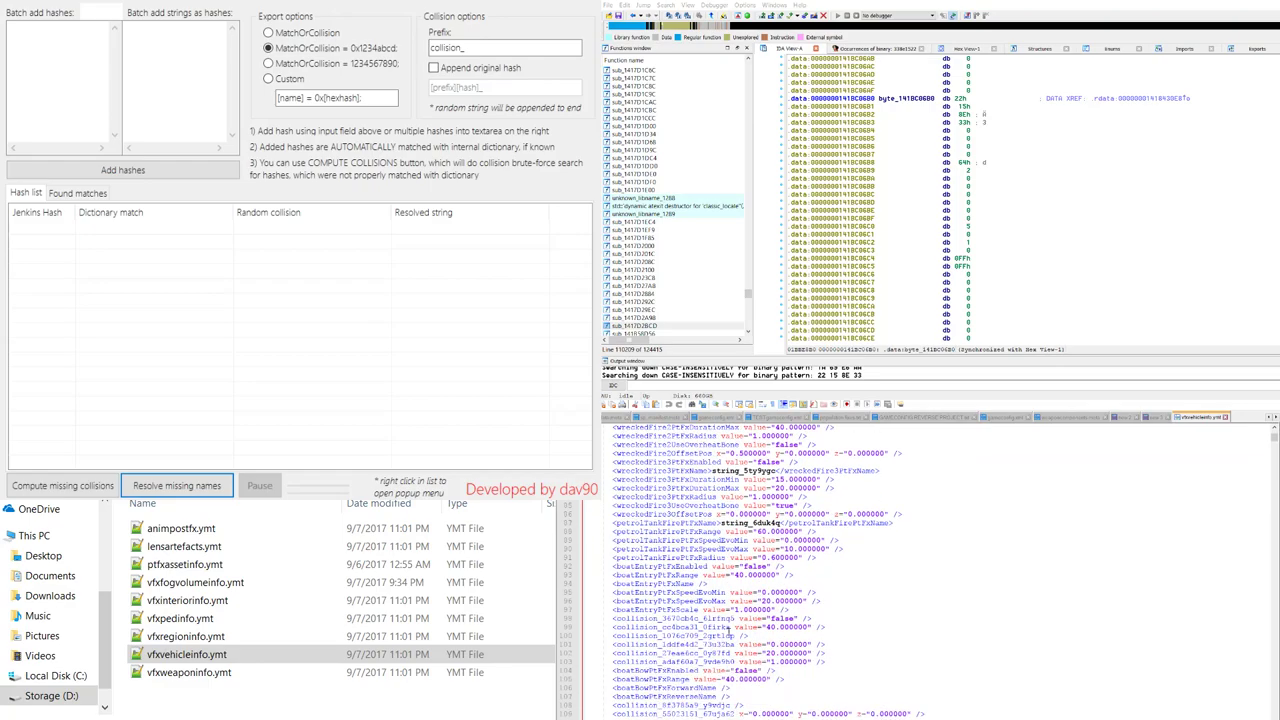
scroll(736, 597, "down", 1)
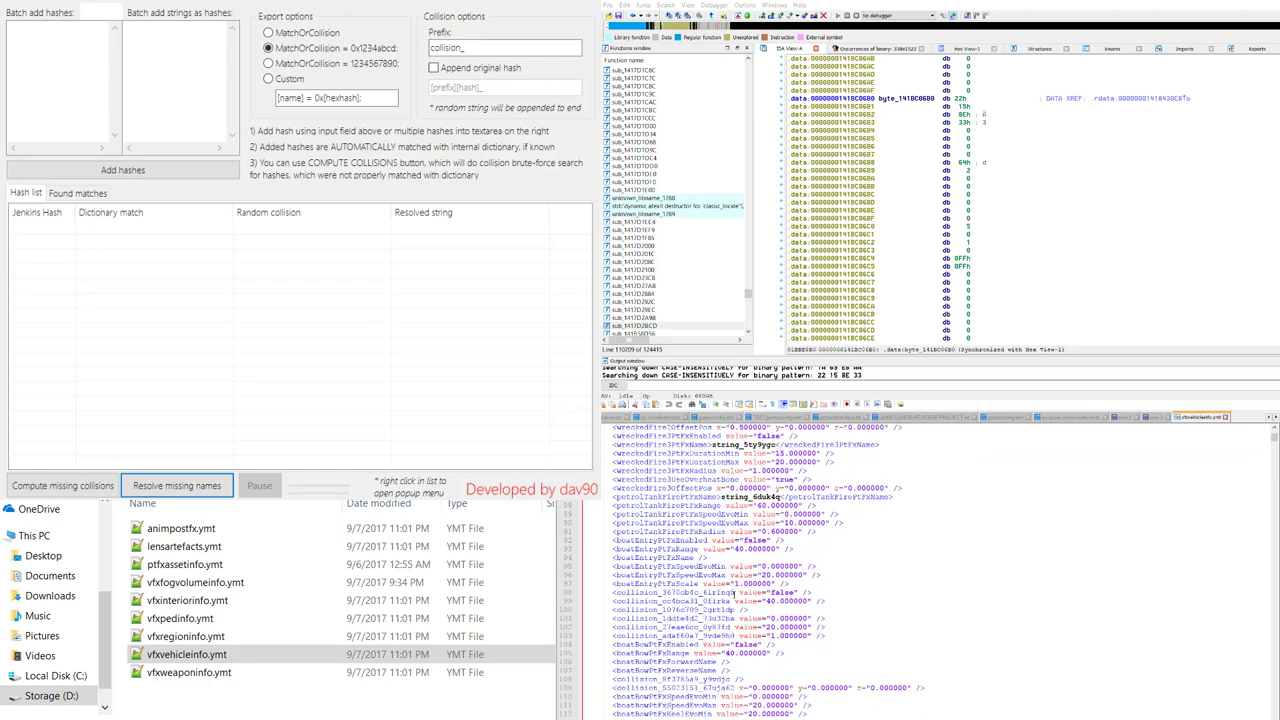
left_click(634, 598)
key("Home")
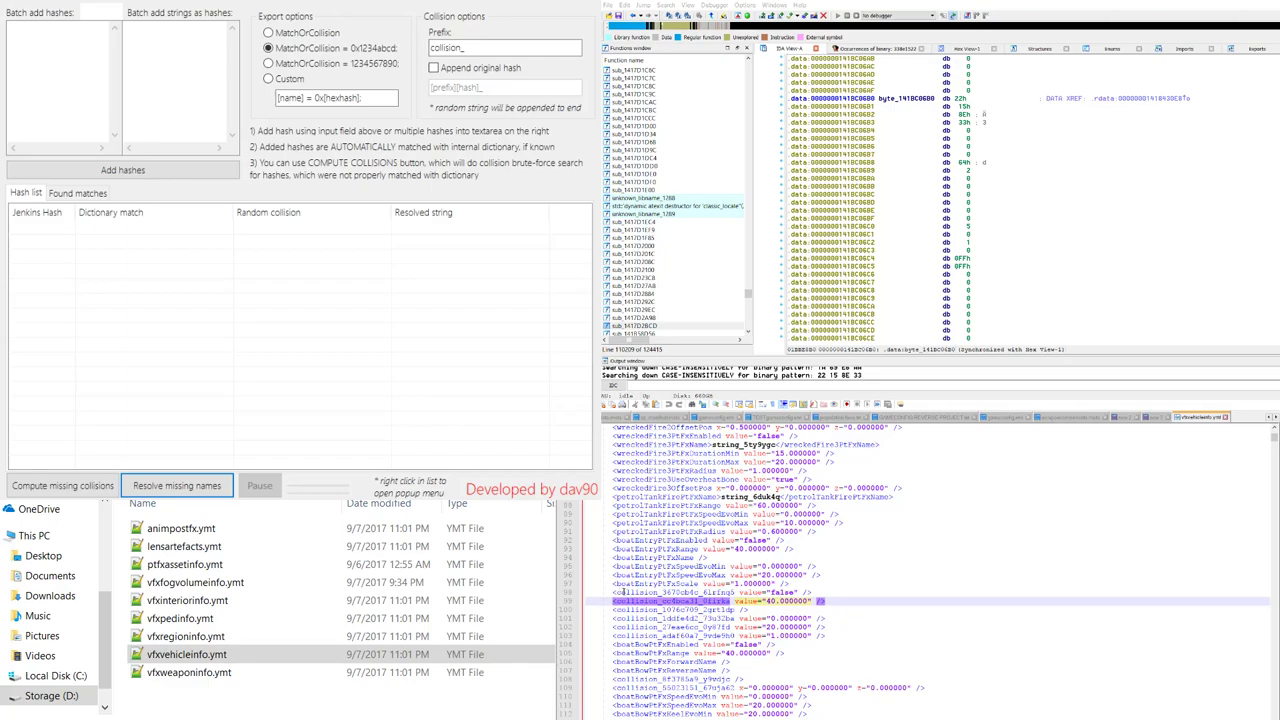
key("shift+End")
left_click(640, 618)
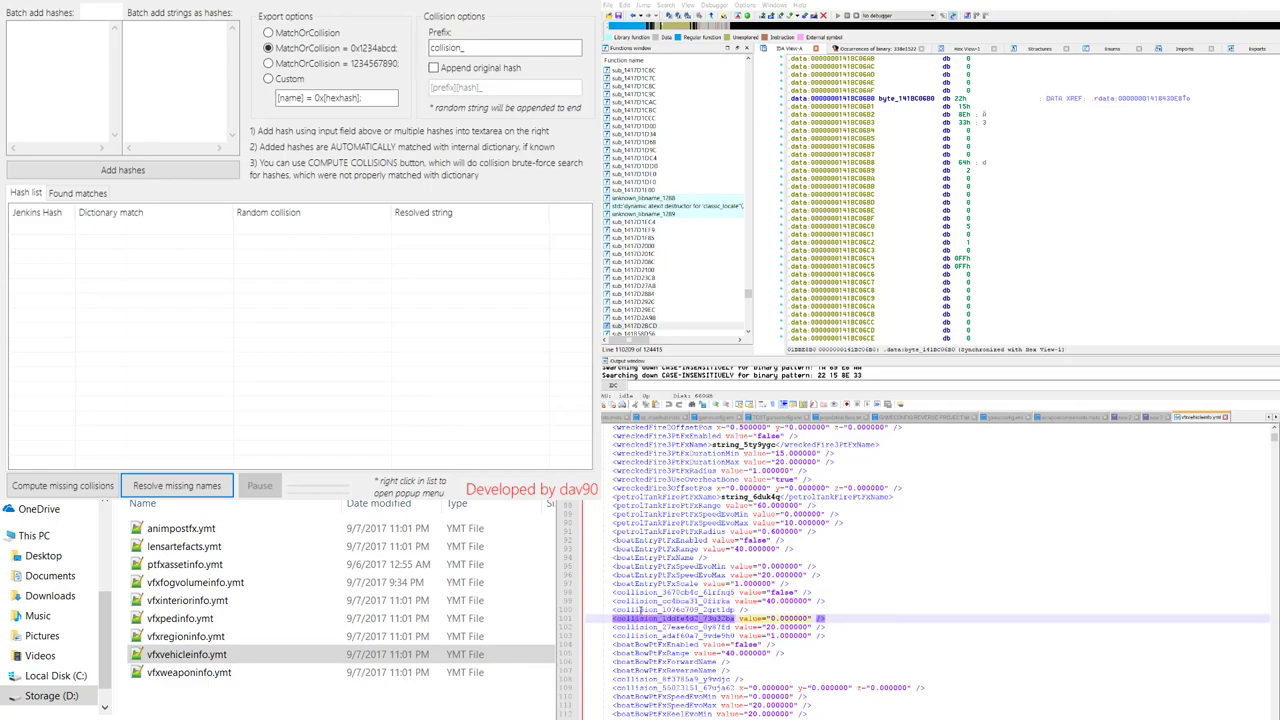
double_click(640, 618)
left_click(643, 636)
double_click(643, 636)
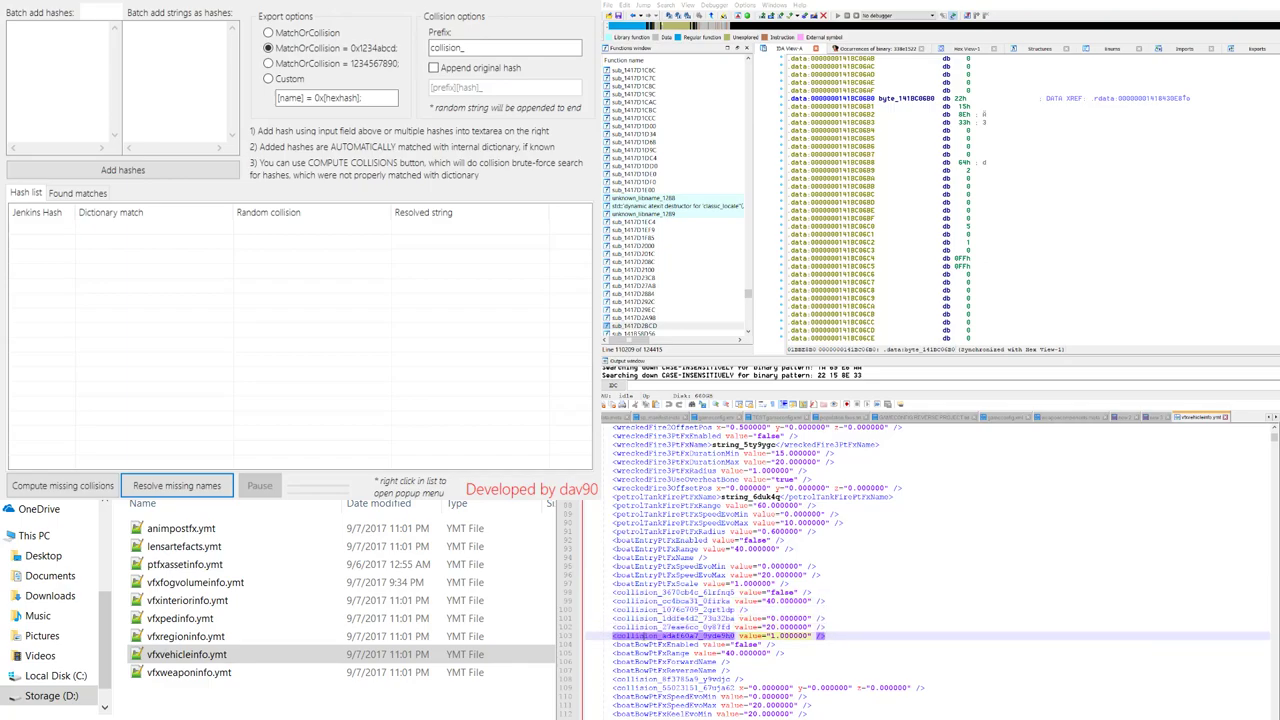
double_click(645, 609)
double_click(645, 592)
Step: Select boatBowPtFxForwardName and the collision_cc4bca31 and collision_1076c709 entry names
scroll(660, 611, "down", 2)
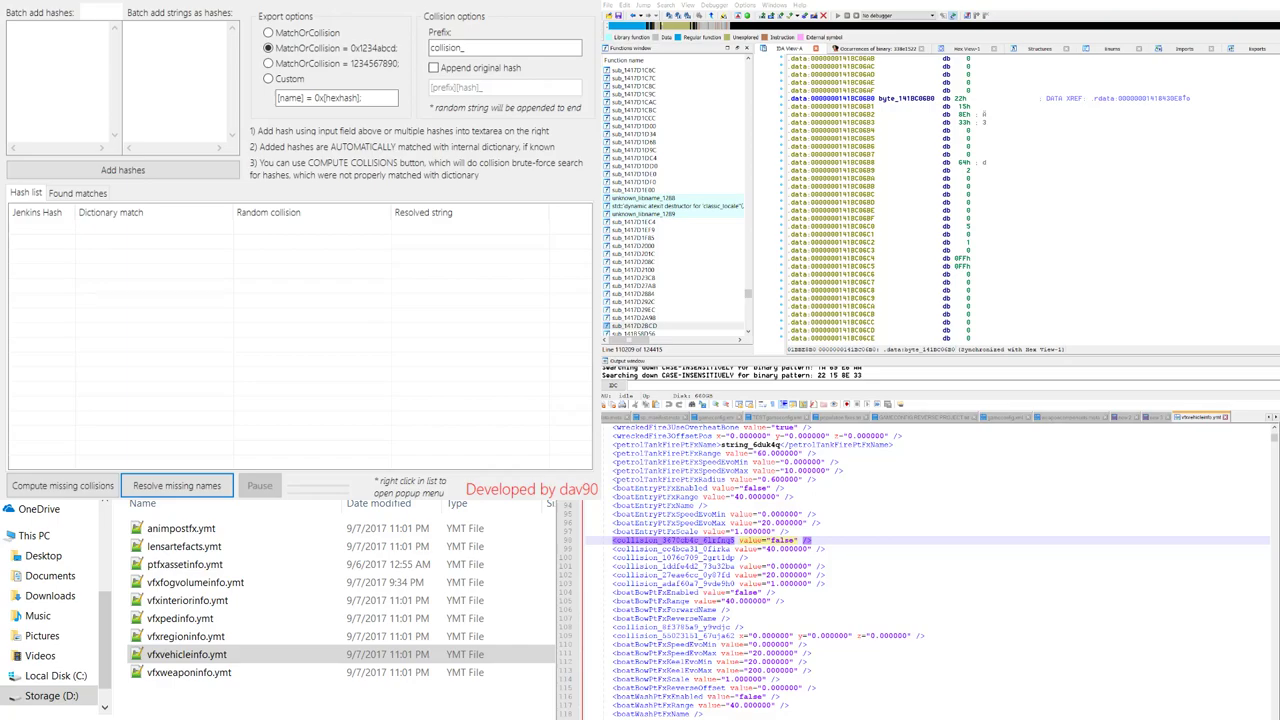
double_click(651, 609)
left_click_drag(617, 549, 735, 549)
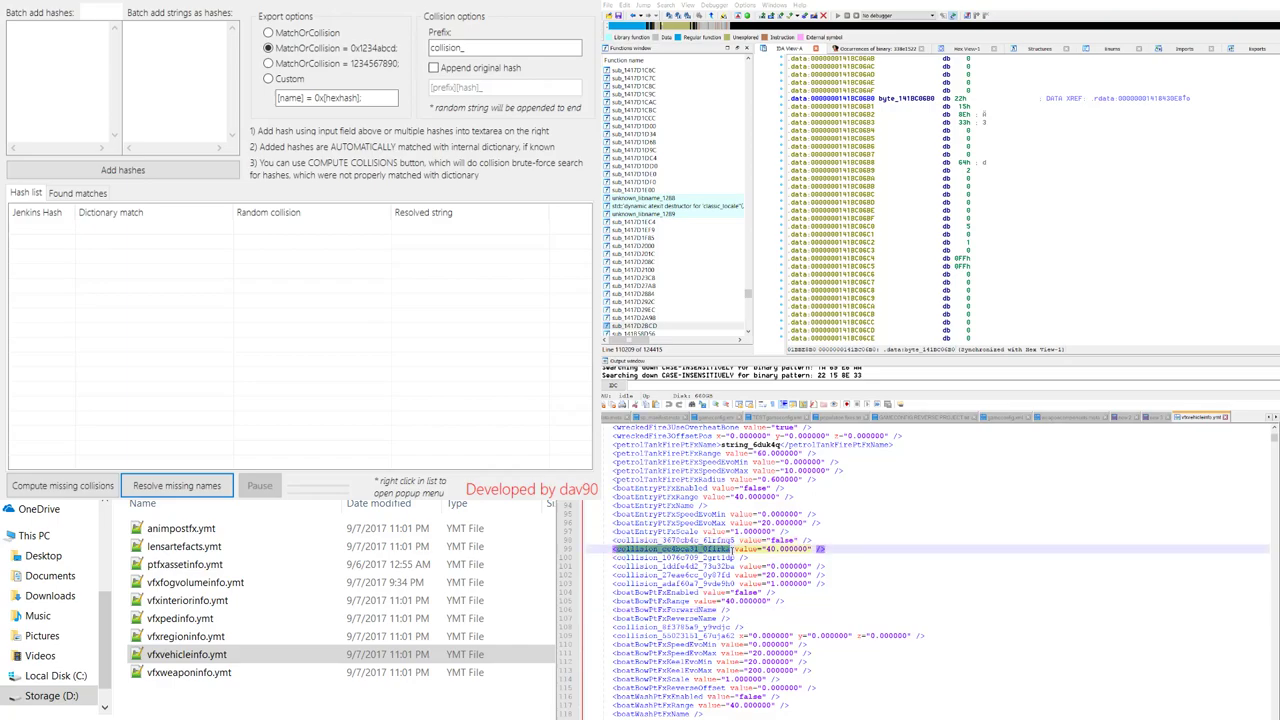
left_click_drag(615, 557, 735, 557)
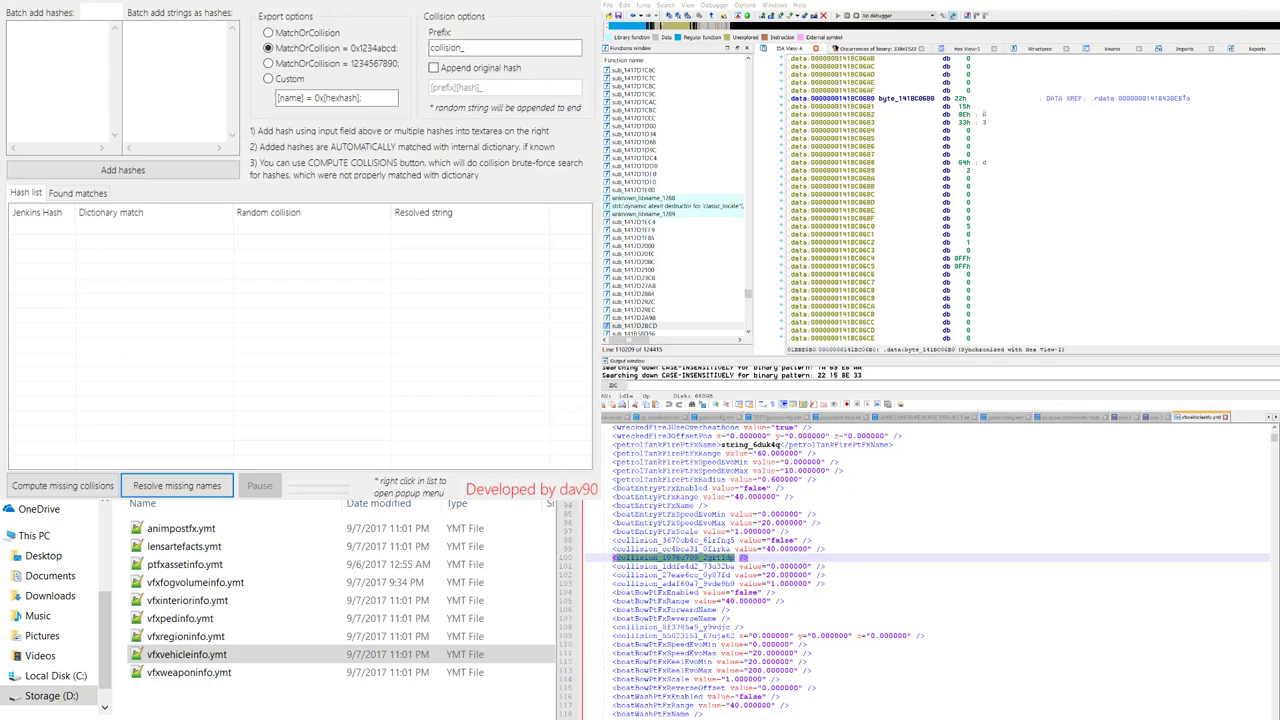
Step: Paste the copied collision names into Batch add strings and add their hashes
left_click(162, 76)
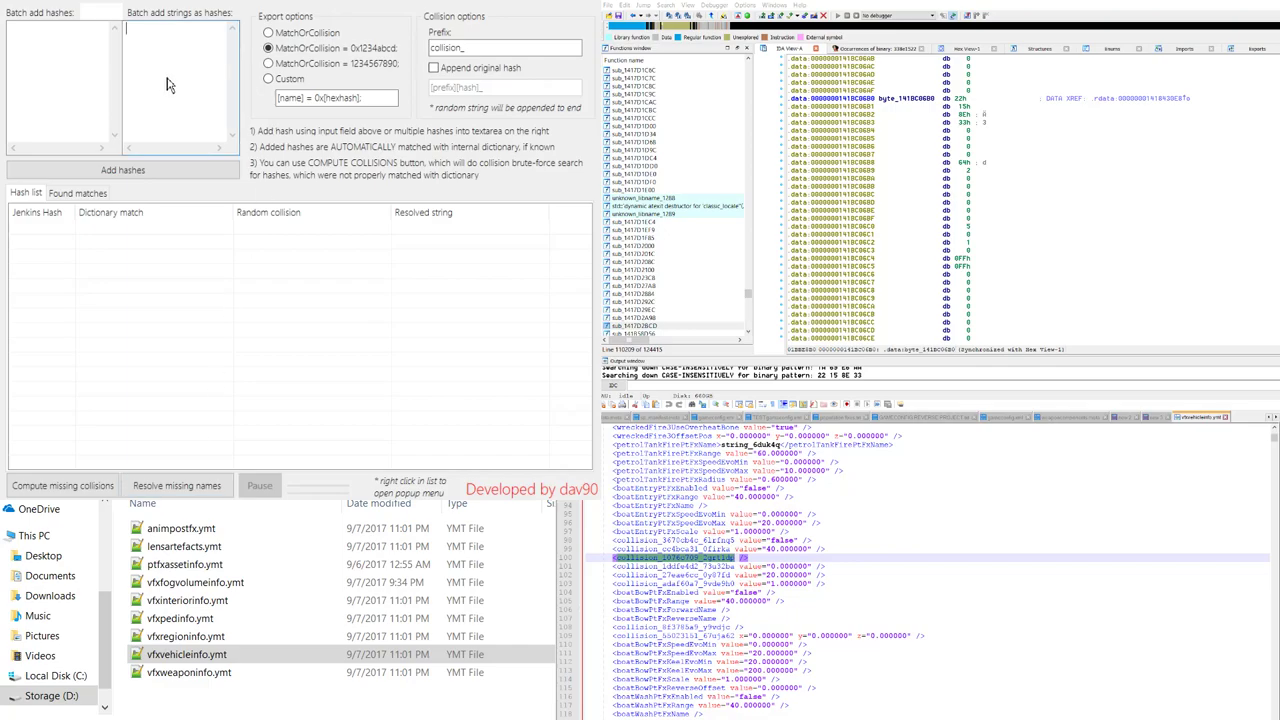
type("collision_3670cb4c_6lrfnq5 collision_cc4bca31_0firka collision_1076c709_2grt1dp collision_1ddfe4d2_73u32ba collision_27eae6cc_0y87fd collision_adaf60a7_9vde9h0 collision_8f3785a9_y9vdjc collision_55023151_67uja62")
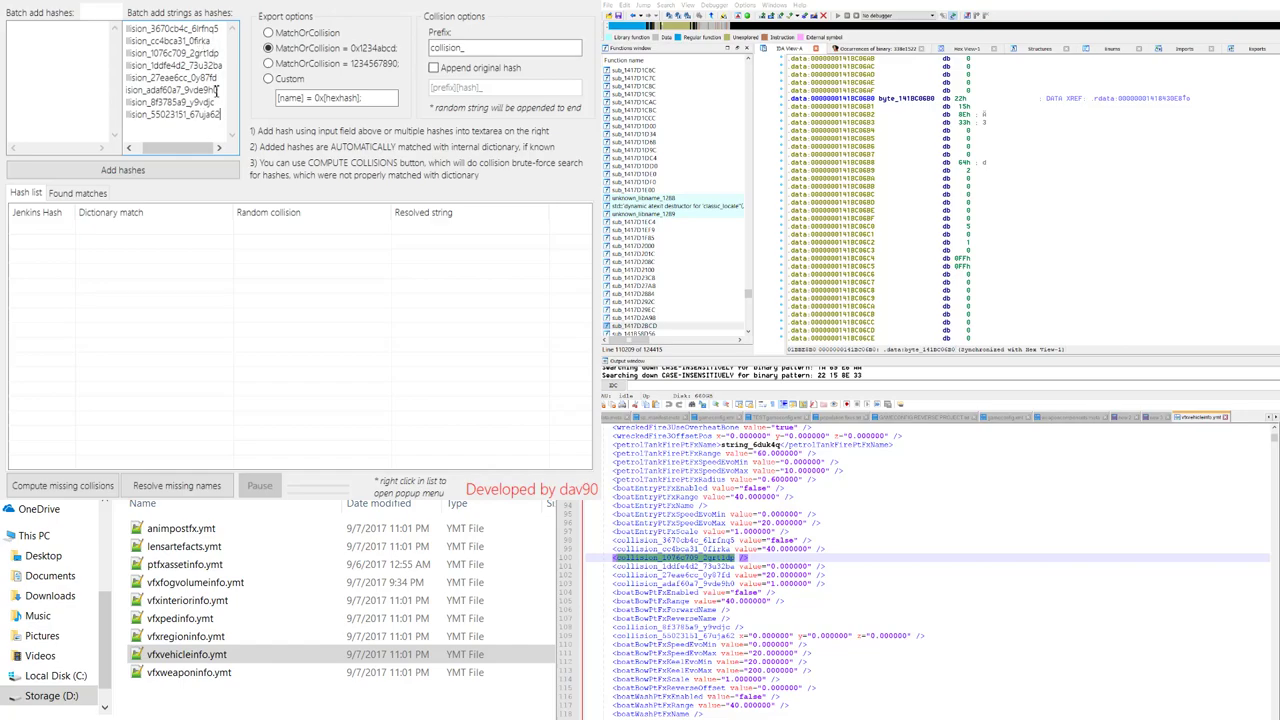
left_click(205, 173)
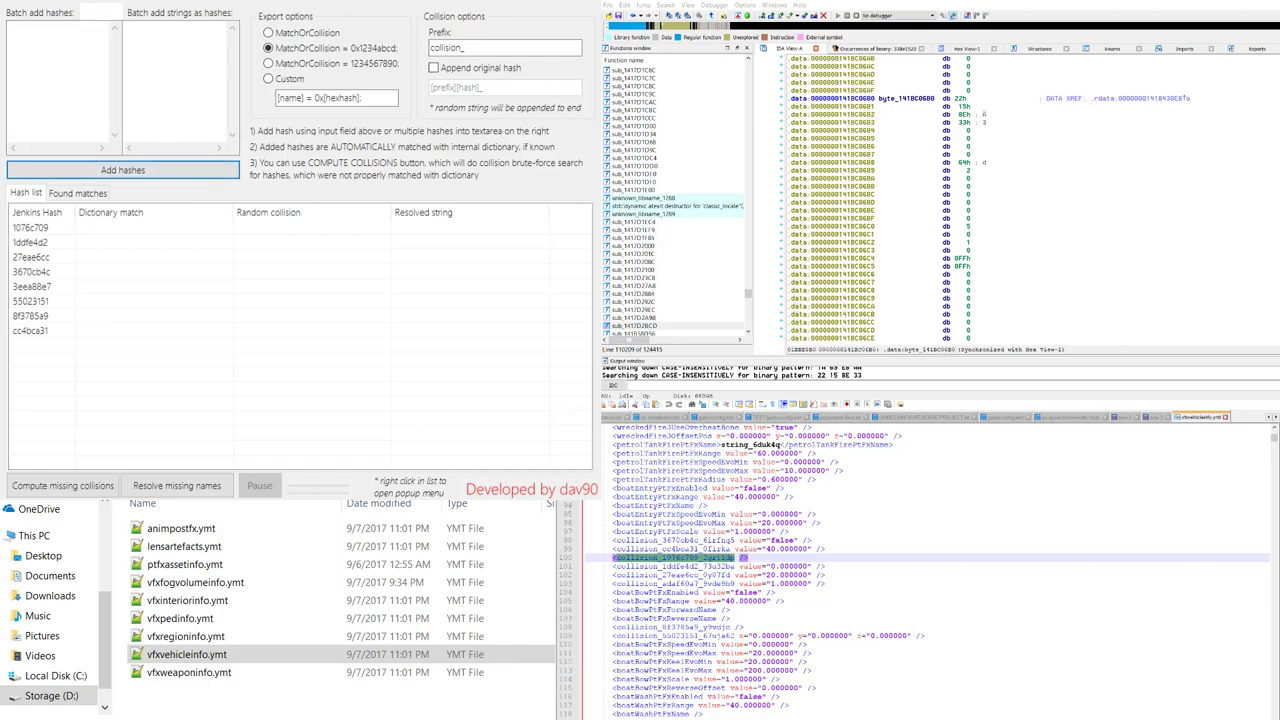
Step: Add the copied 1076c709 collision hash to the list as a hex hash
triple_click(686, 550)
triple_click(688, 557)
left_click(51, 71)
type("1076c709")
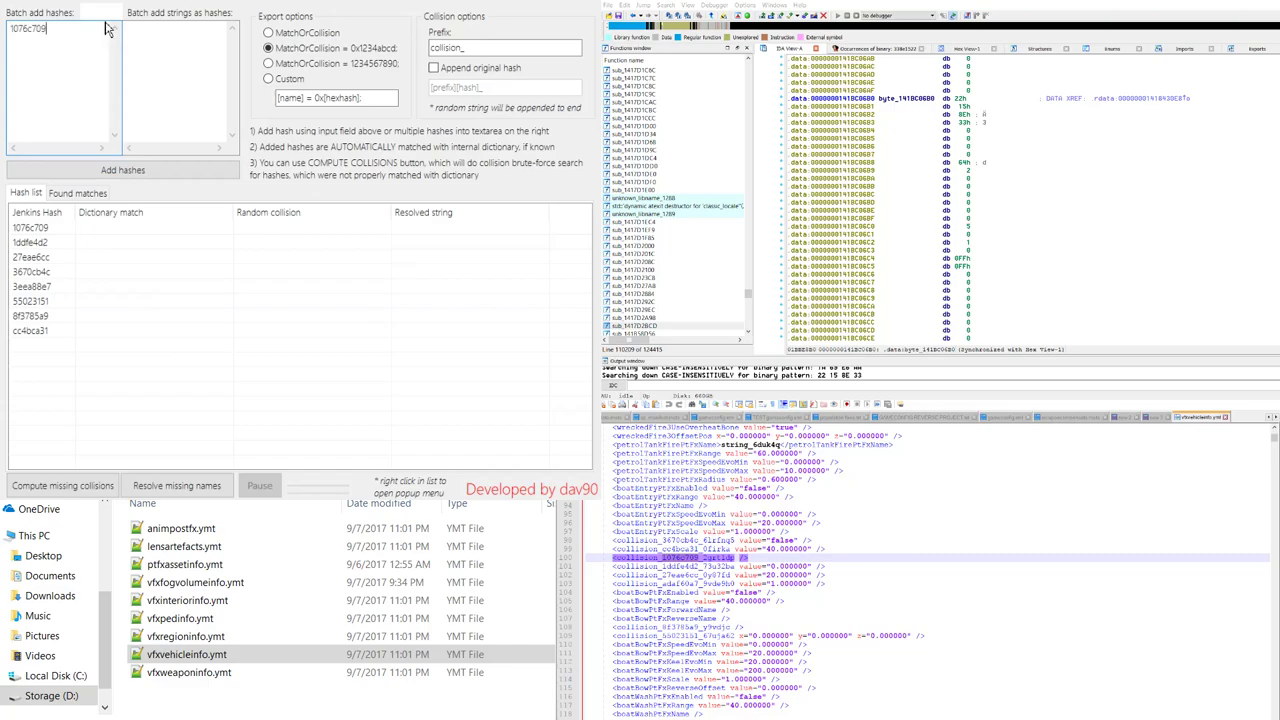
left_click(103, 12)
left_click(104, 30)
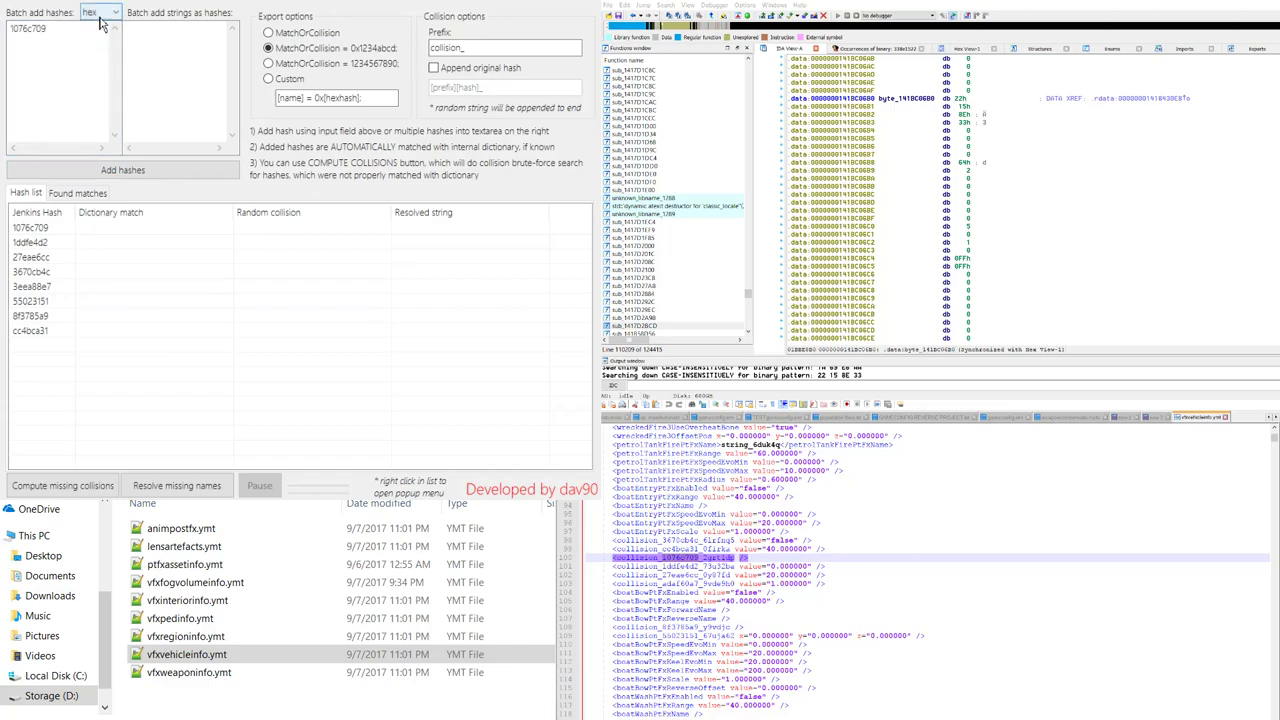
double_click(30, 28)
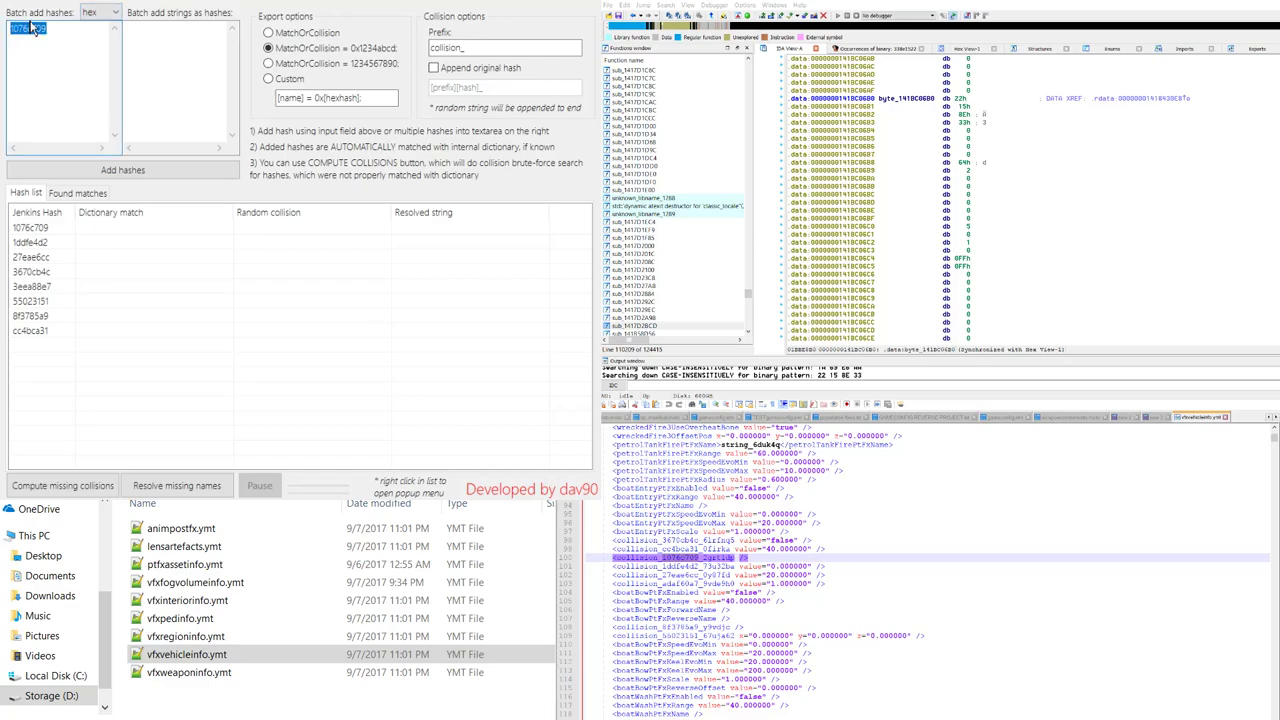
left_click(93, 173)
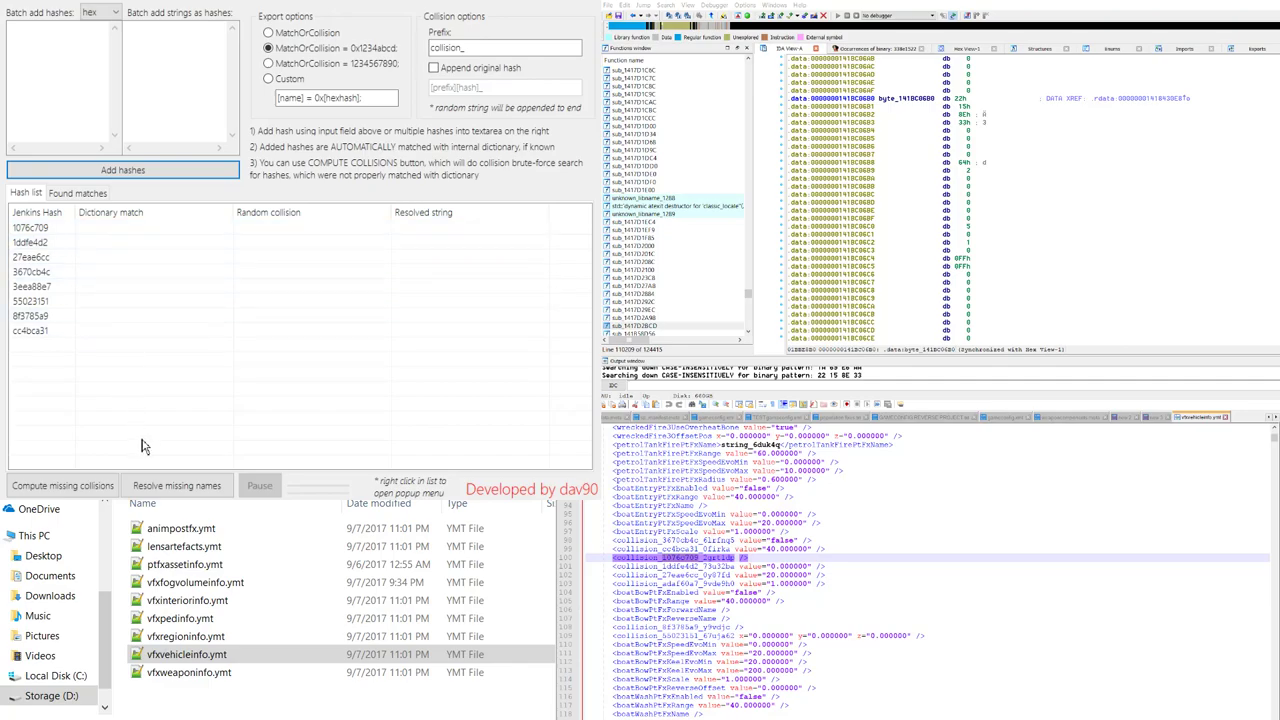
Step: Open Resolve missing names and check boat names like boatEntryPtFxSpeedEvoMax and boatBowPtFxEnabled
left_click(173, 488)
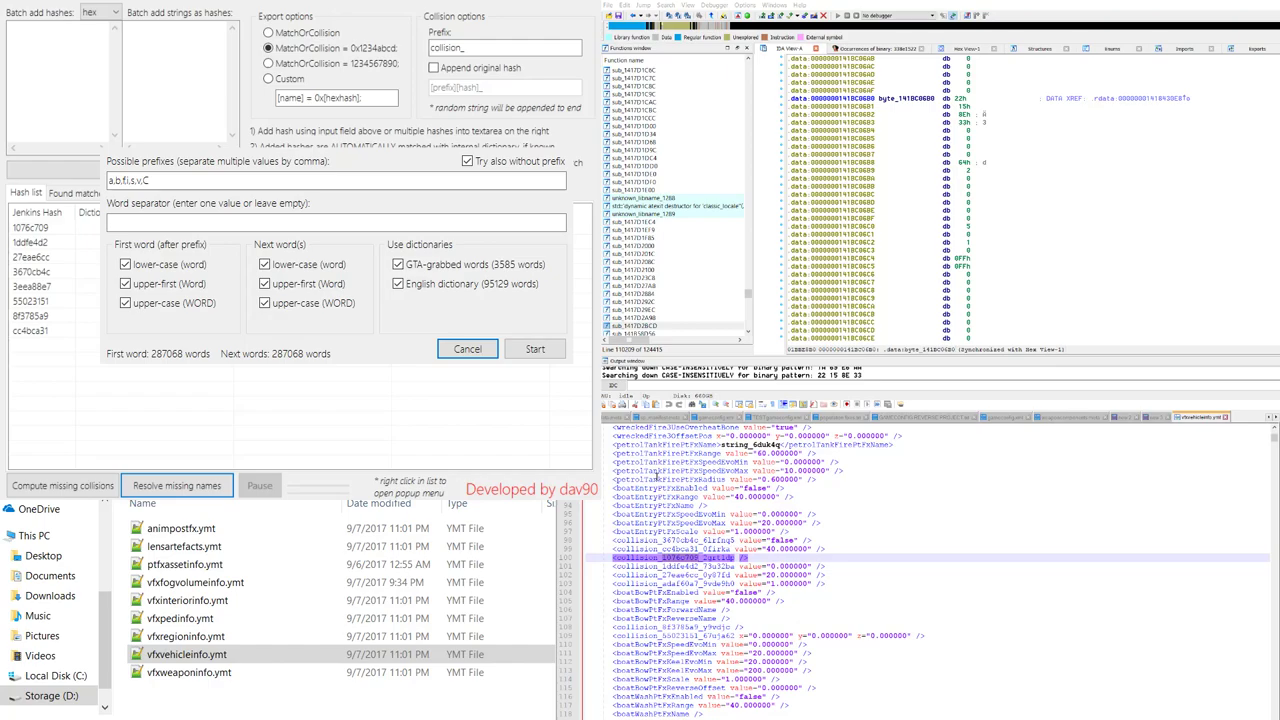
double_click(668, 522)
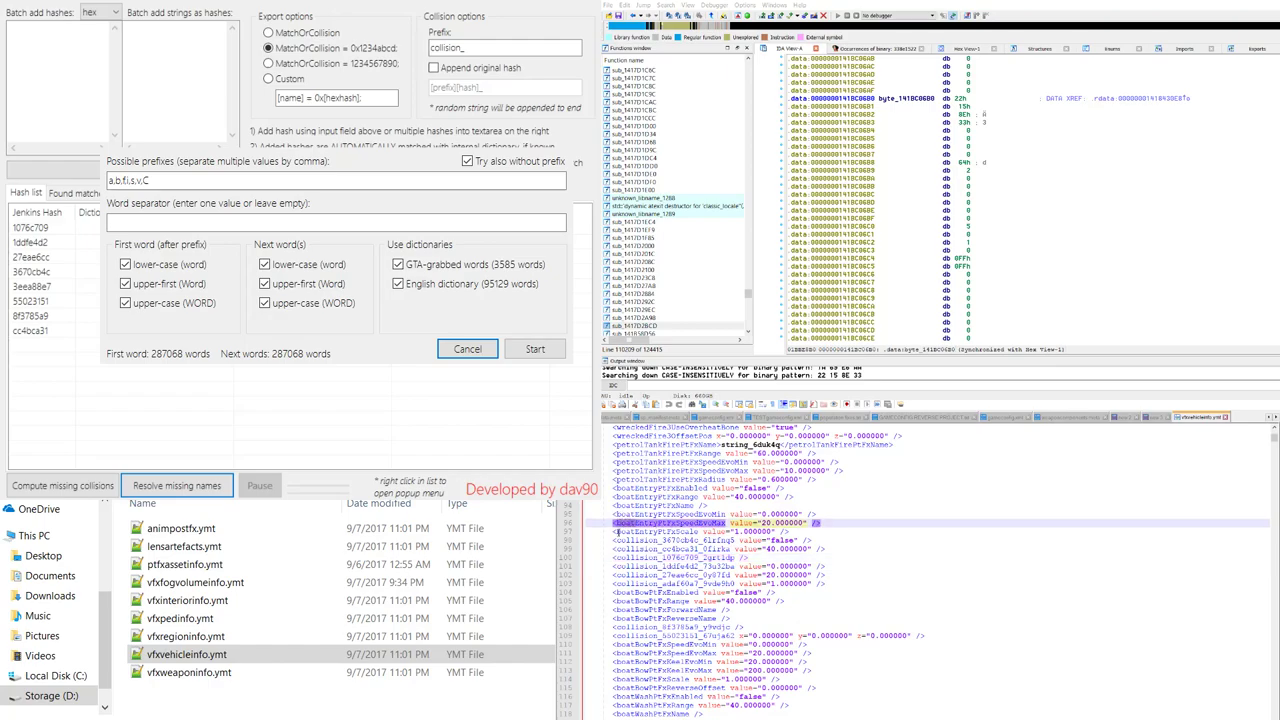
double_click(620, 532)
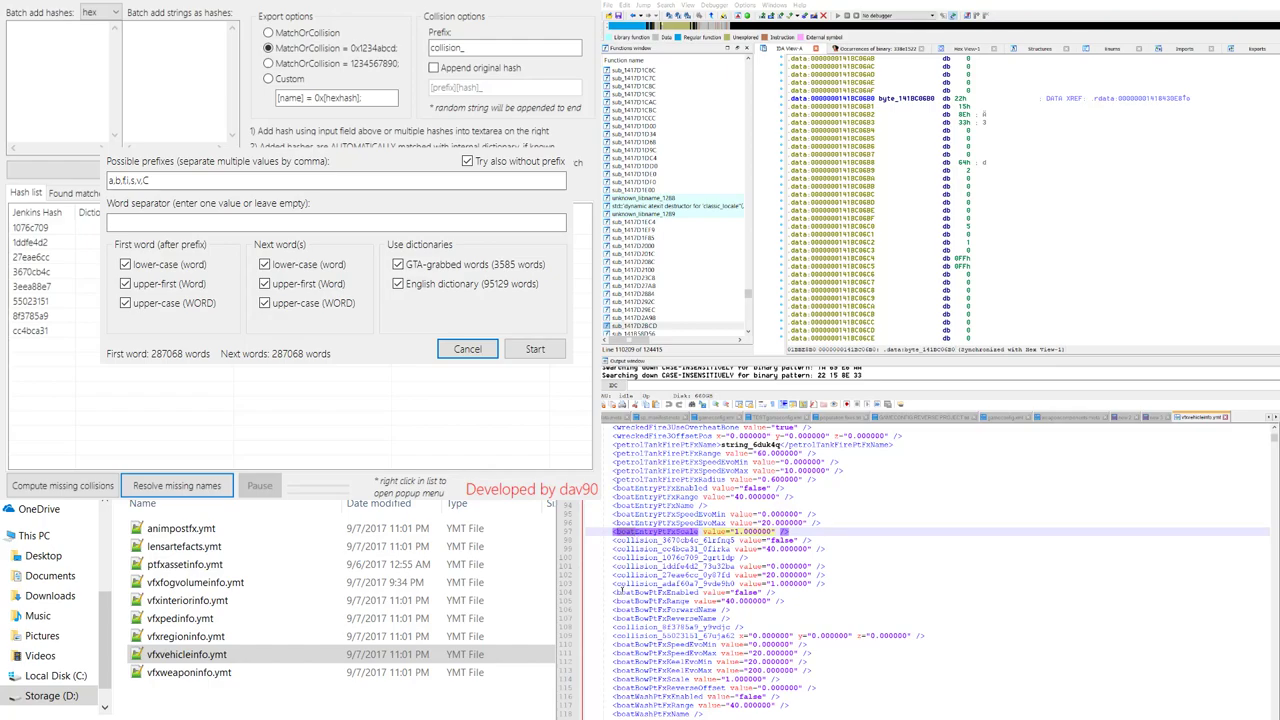
double_click(621, 592)
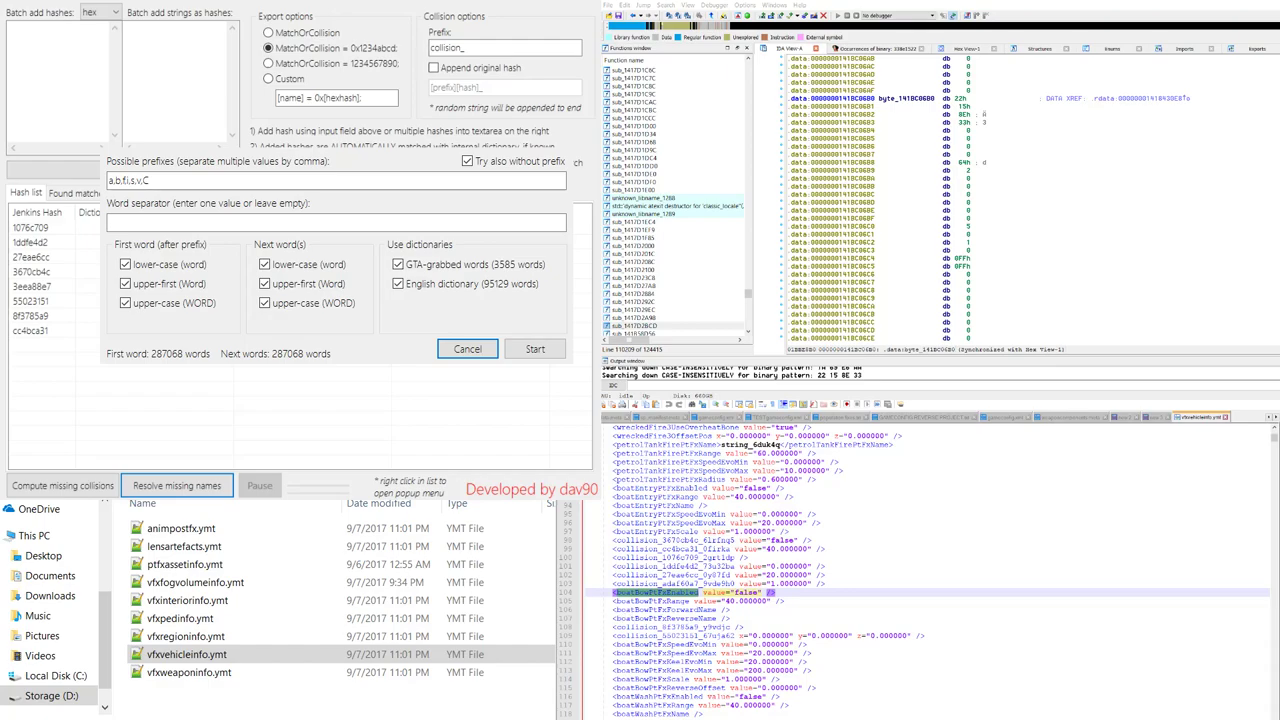
Step: Set prefix 'boat', Upper-first for first and following words, and the GTA-grabbed word list
left_click(208, 181)
type("boat")
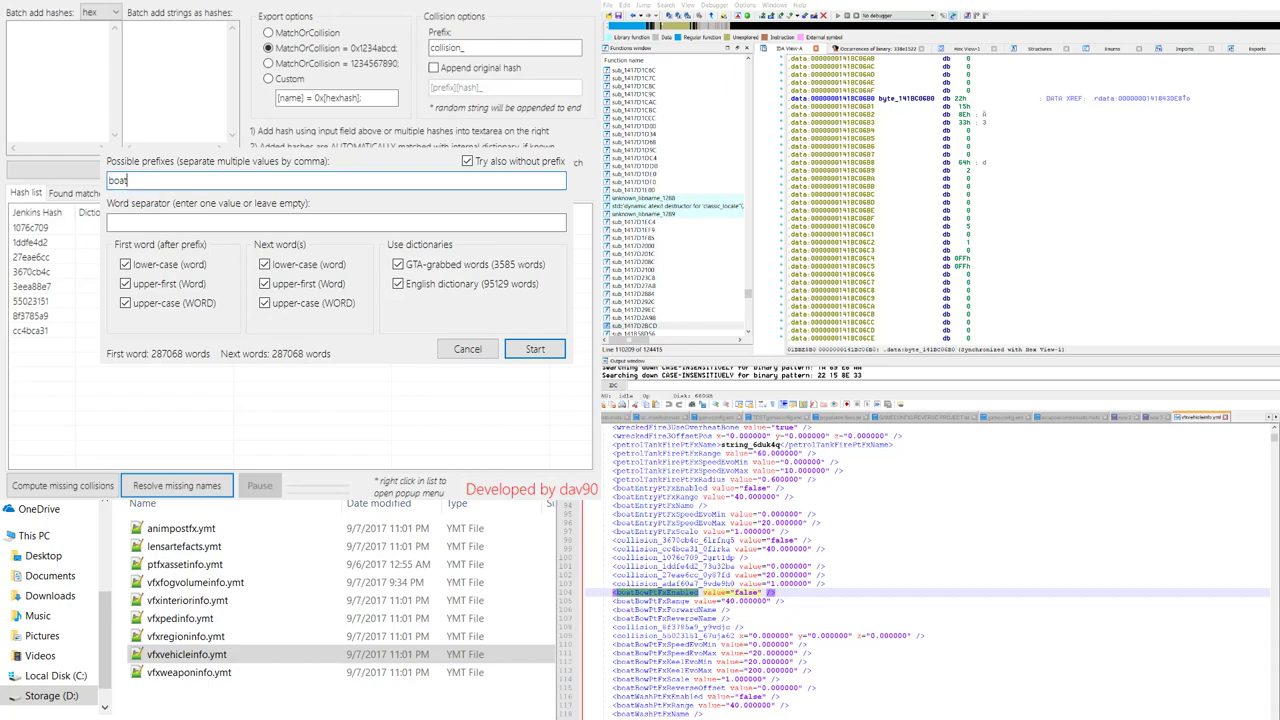
left_click(197, 304)
left_click(283, 266)
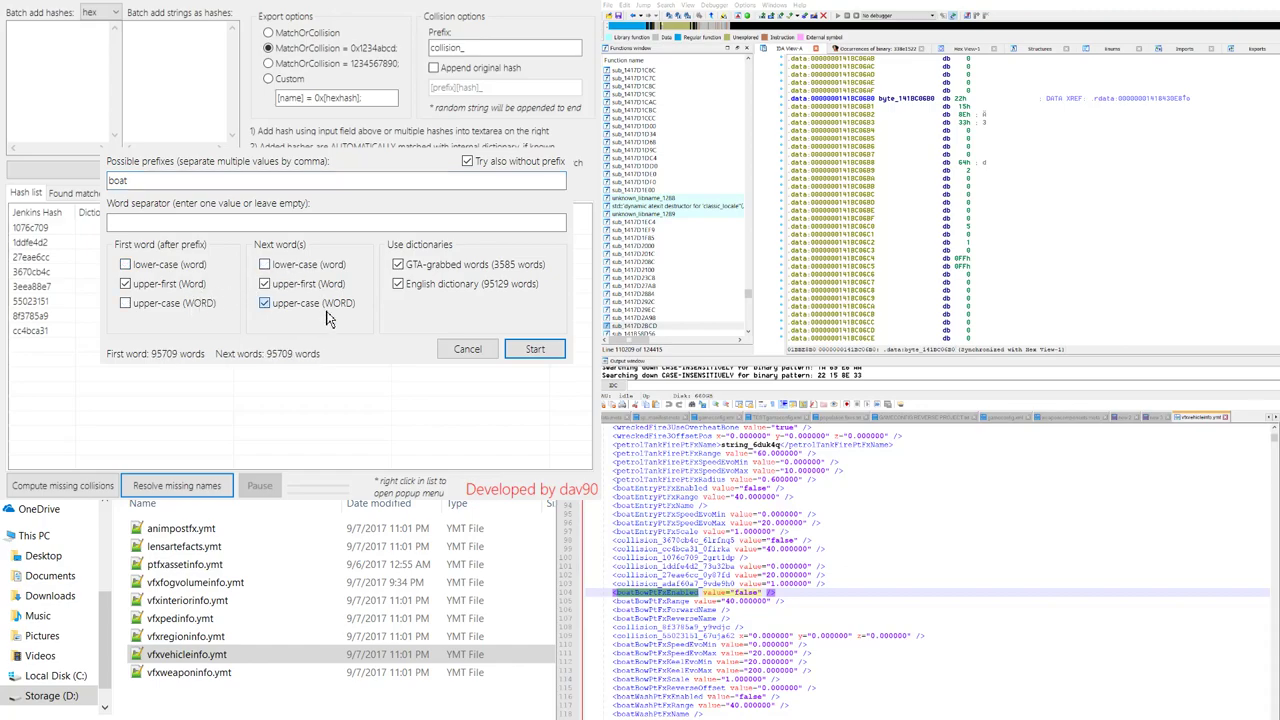
left_click(326, 309)
left_click(445, 286)
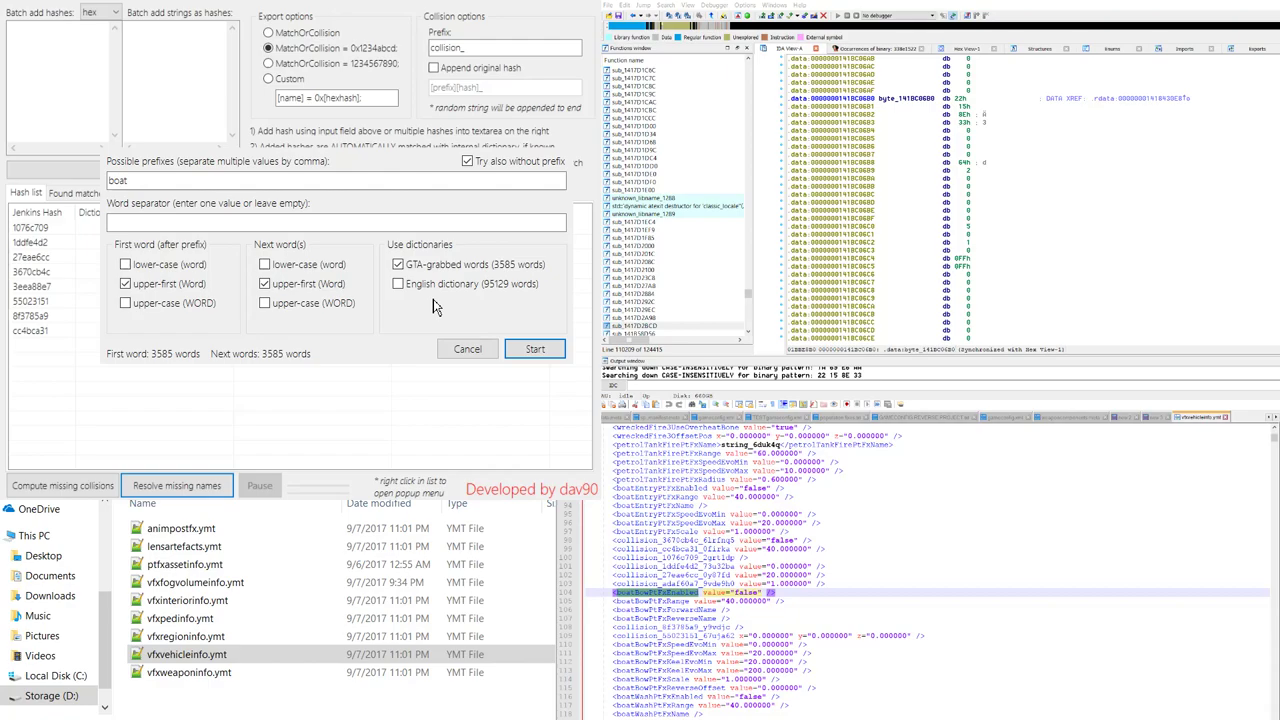
Step: Start the search and review candidates under 0x3670CB4C, such as boatResultHomingsCalculations
left_click(537, 350)
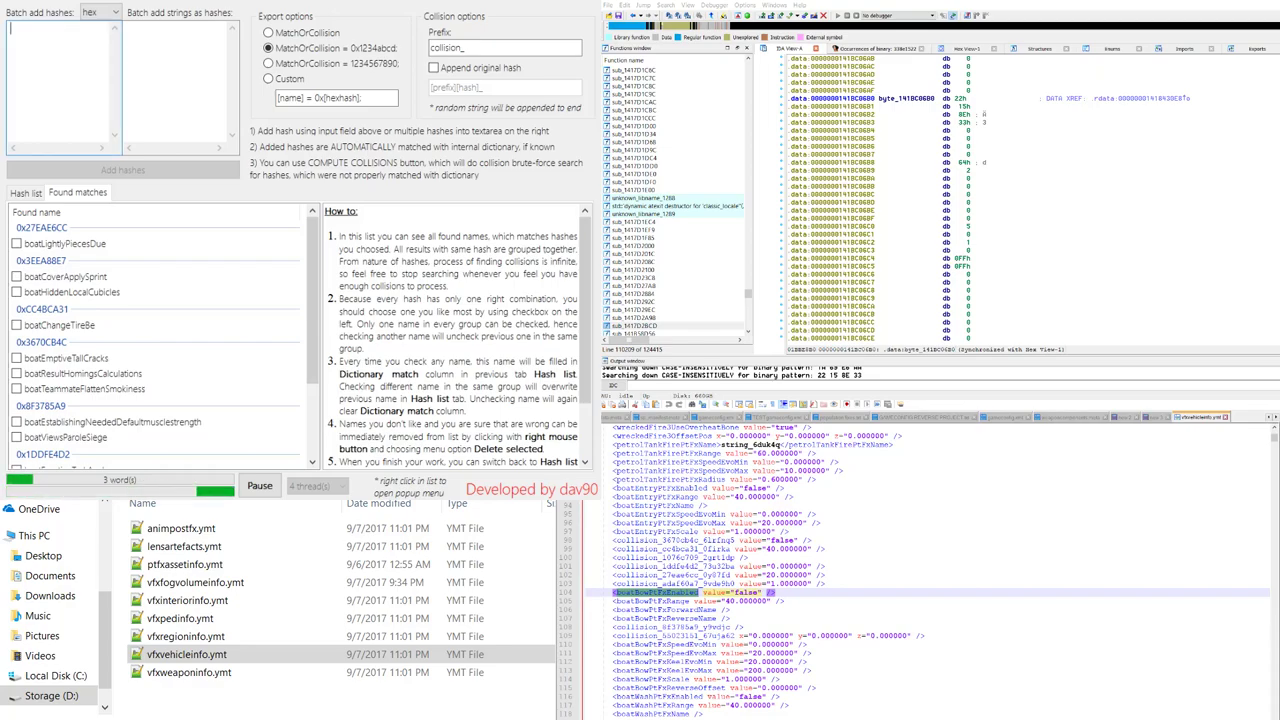
left_click(100, 374)
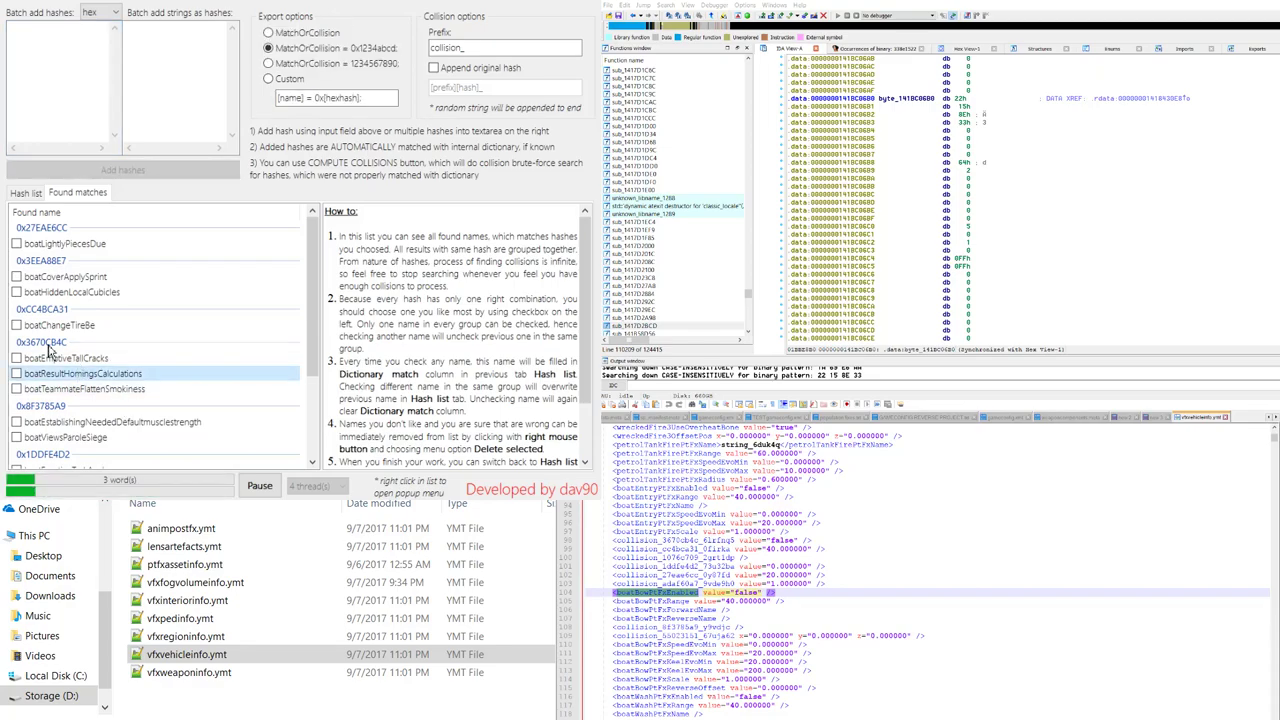
left_click(45, 344)
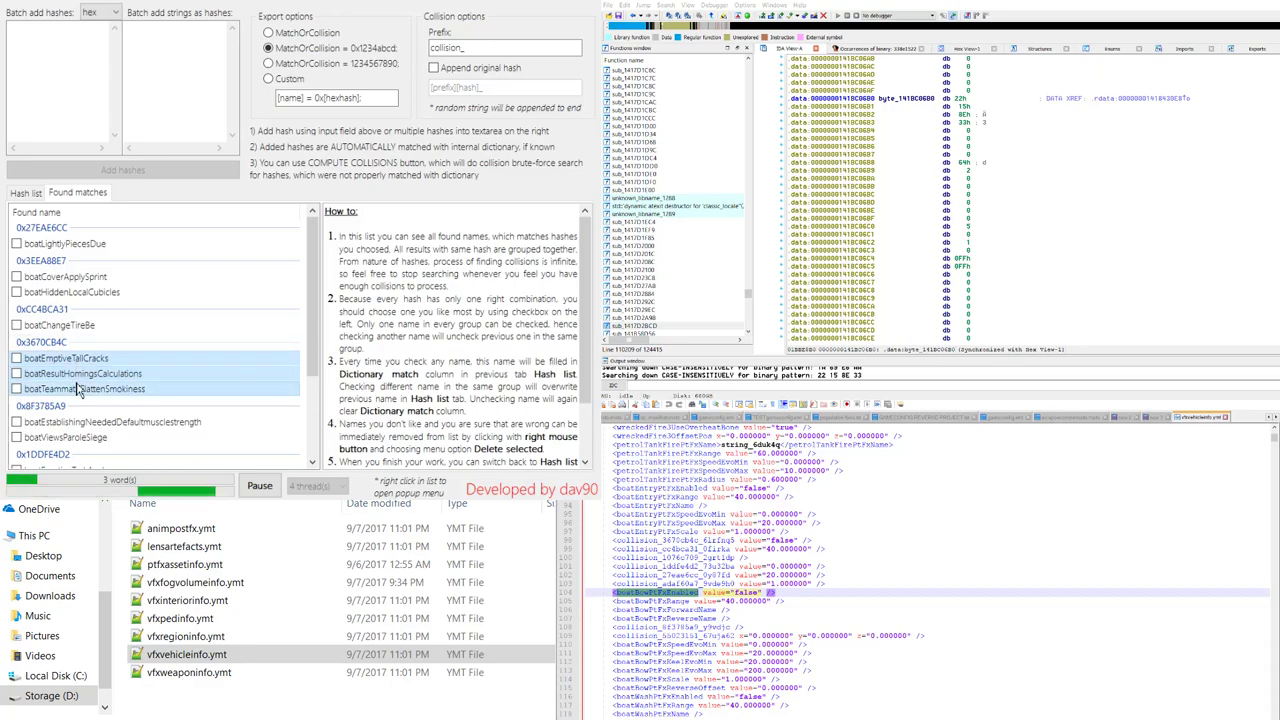
Step: Pause the search and accept boatLightlyPiecesDue, boatCoverApplySprint, boatChangeTireBe and boatEmptiveTallCracks
left_click(259, 485)
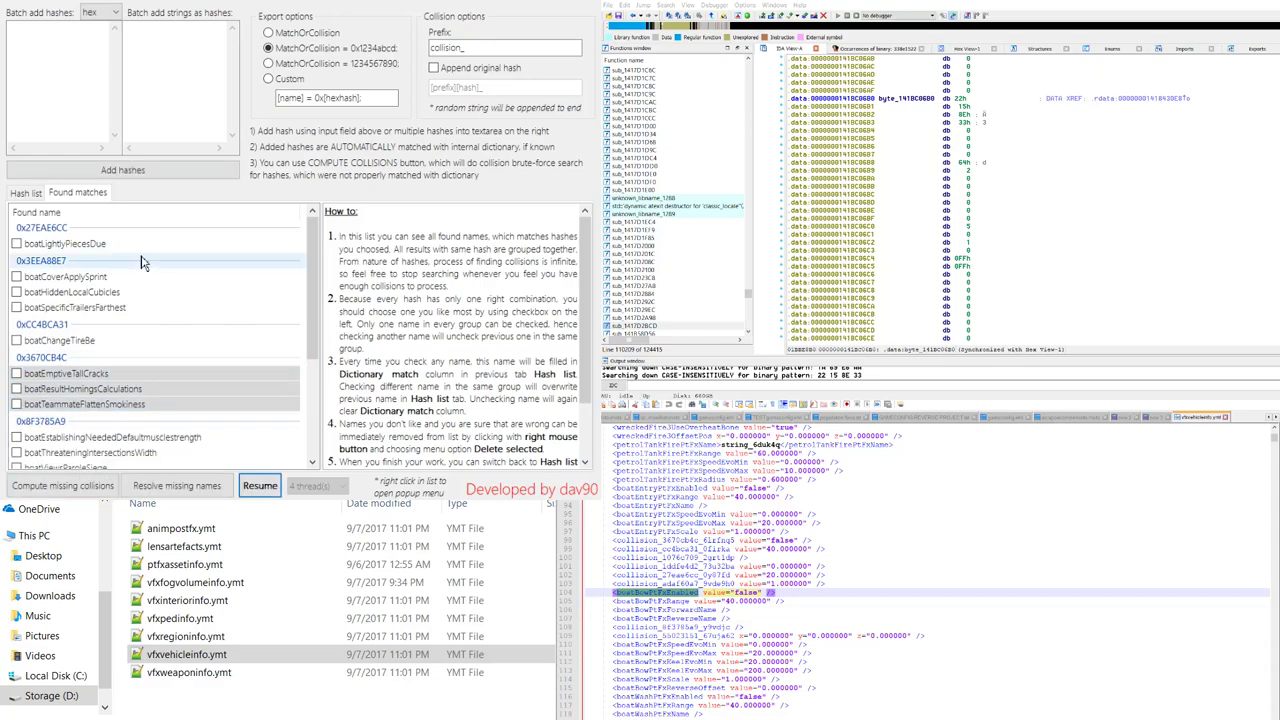
left_click(17, 244)
left_click(17, 277)
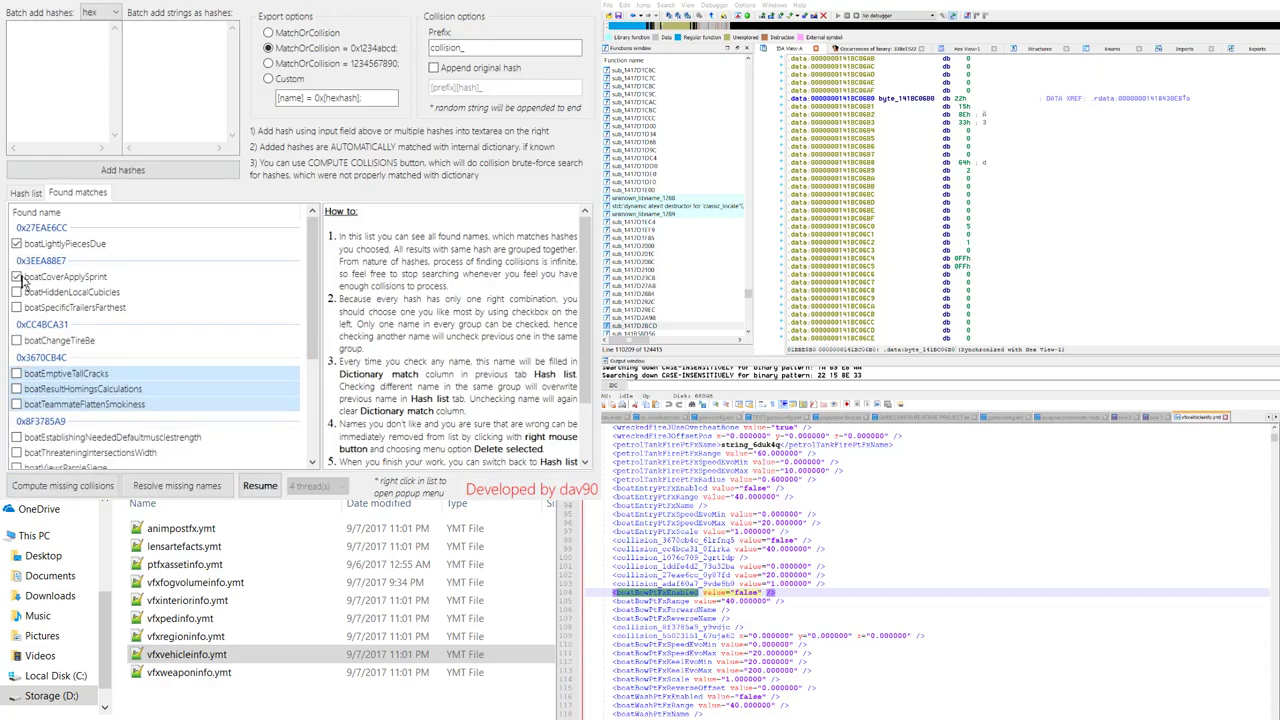
left_click(18, 341)
left_click(17, 374)
Step: Accept boatEmptiveTaskAnalog, boatDefaultleanforcecapWorldframeWalking and boatOtoLaneMoney, then review the resolved hash table
scroll(17, 390, "down", 3)
left_click(17, 368)
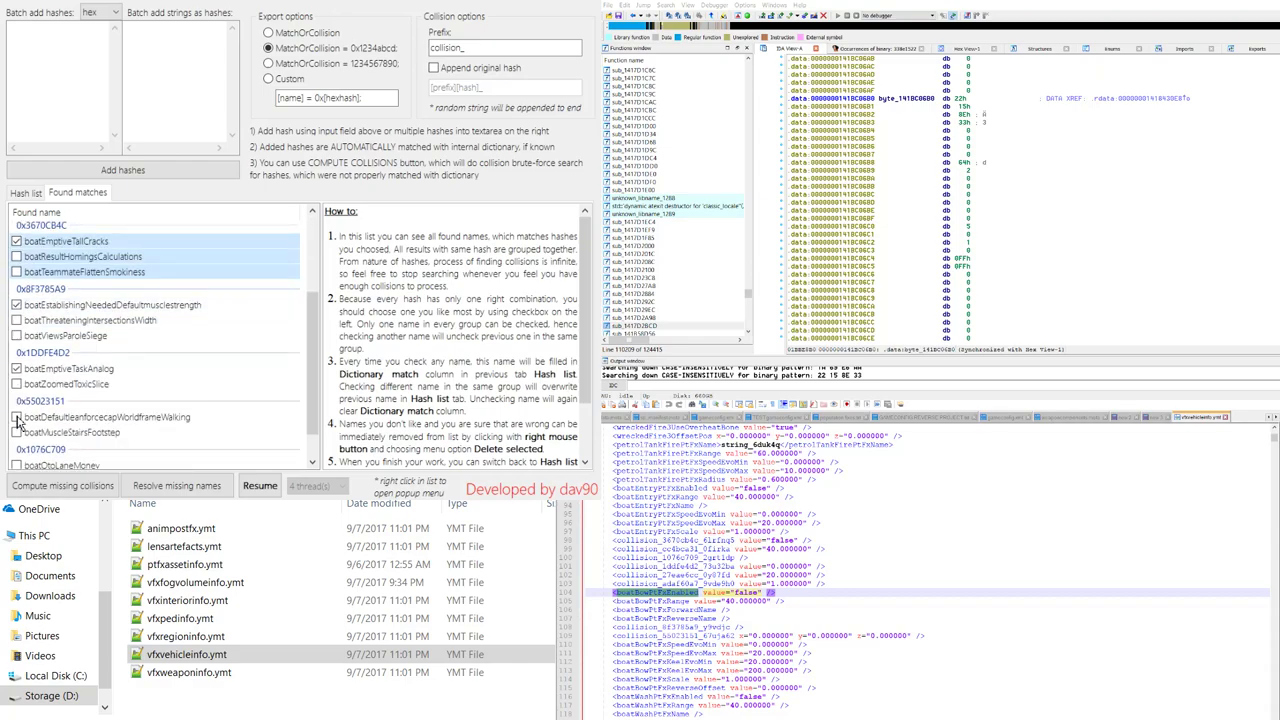
left_click(17, 416)
scroll(17, 420, "down", 1)
left_click(17, 428)
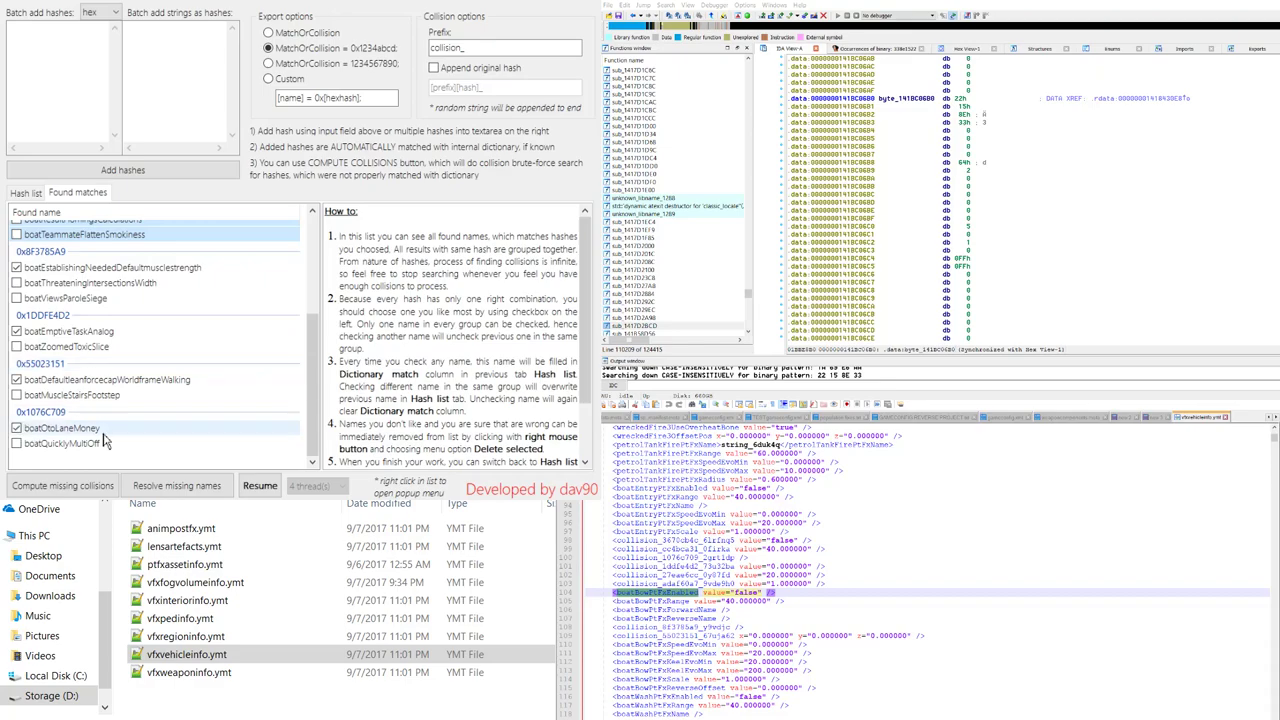
left_click(27, 193)
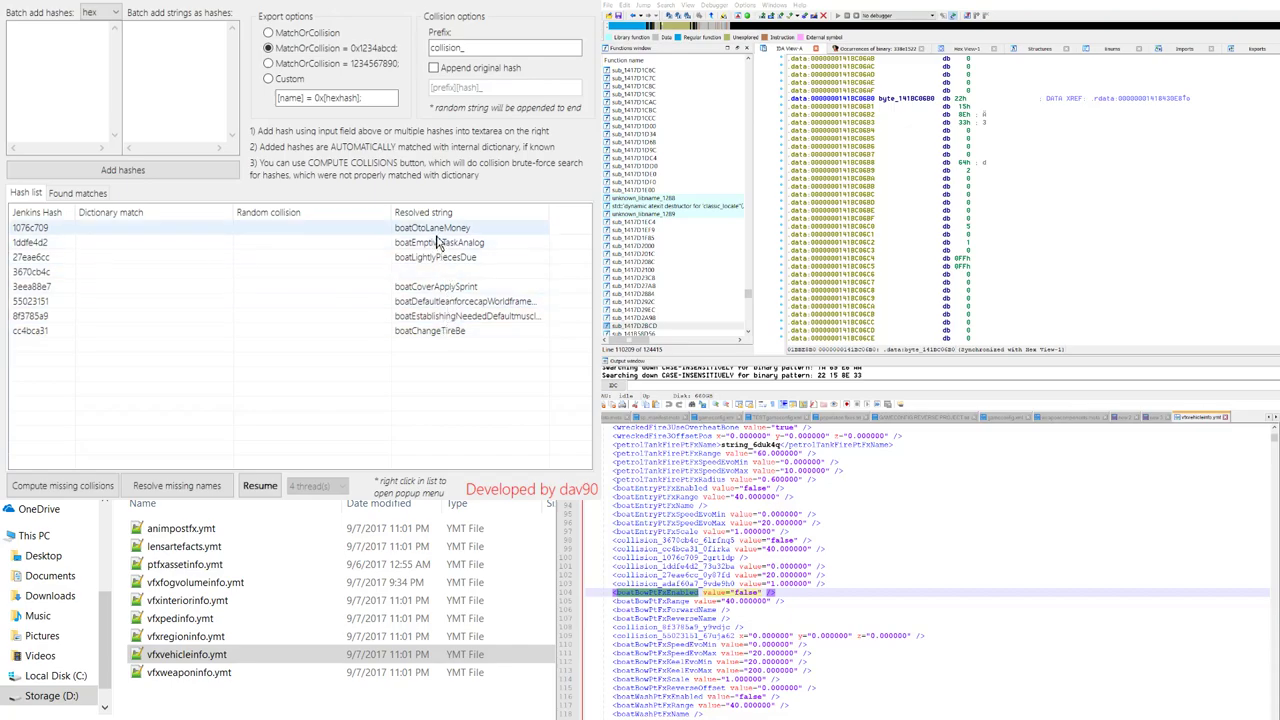
left_click(101, 196)
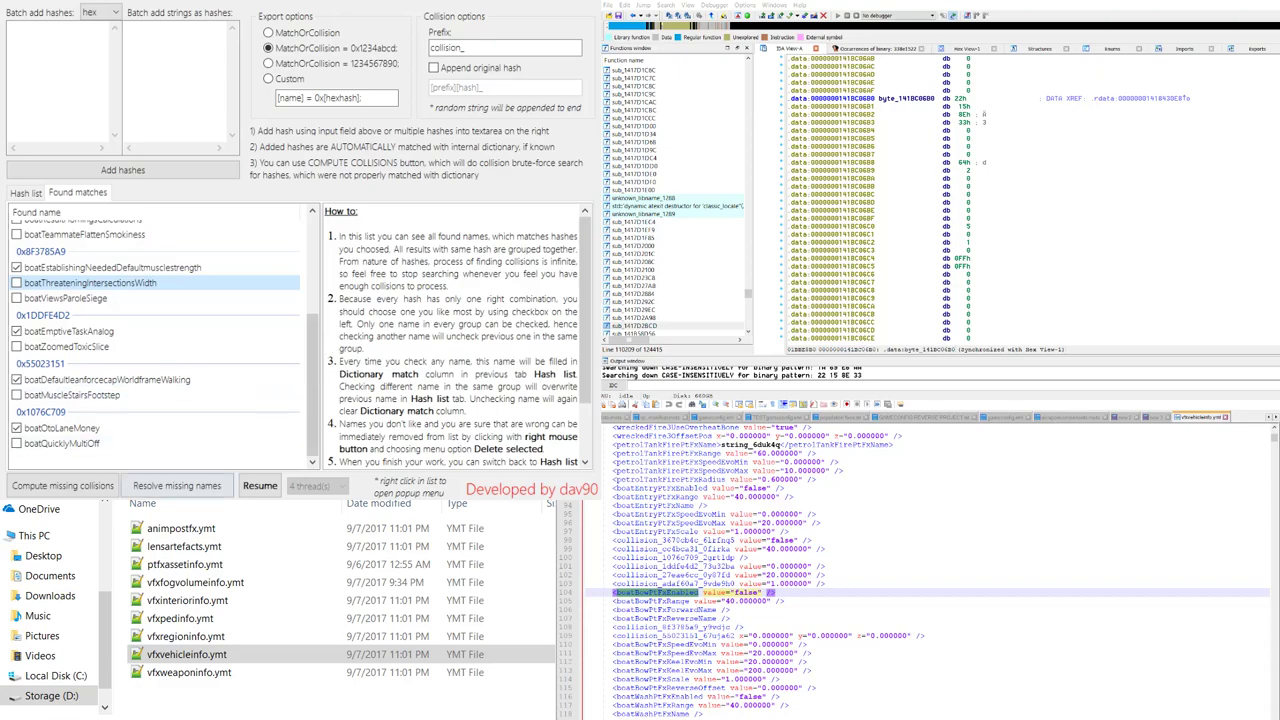
Step: Copy all Found matches rows and paste them over the contents of the new 3 document
left_click(1153, 417)
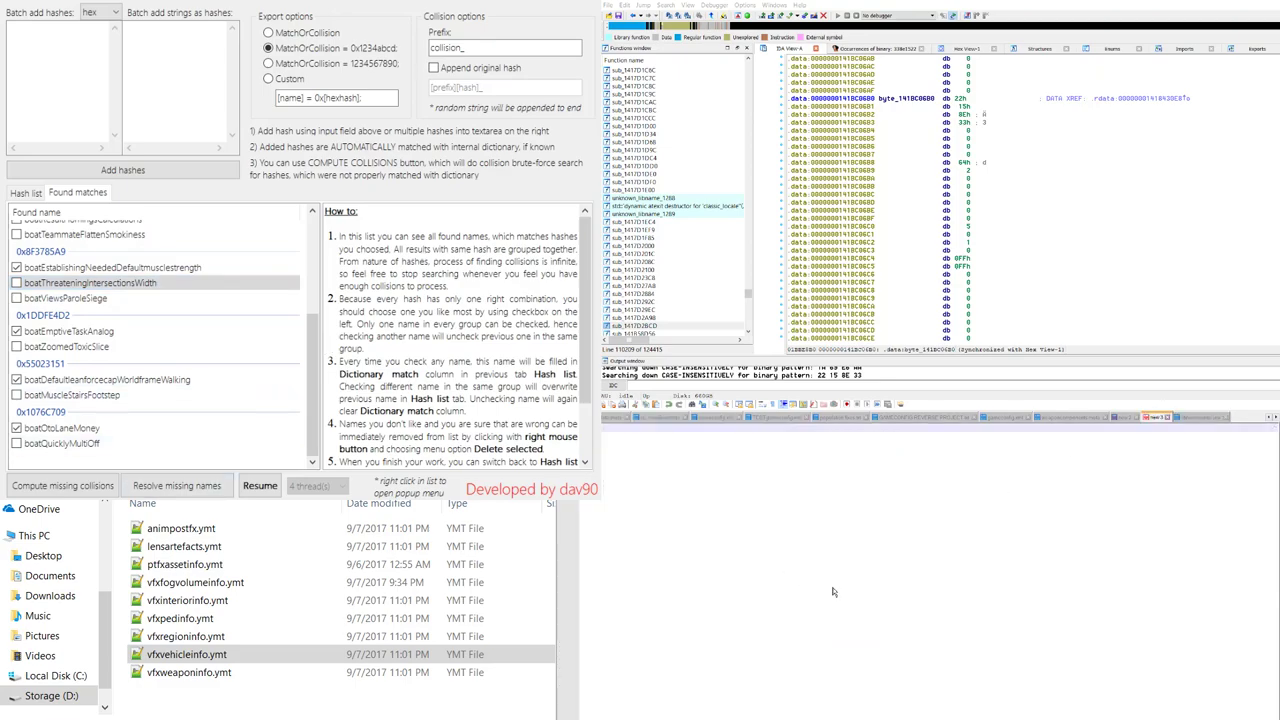
key("ctrl+v")
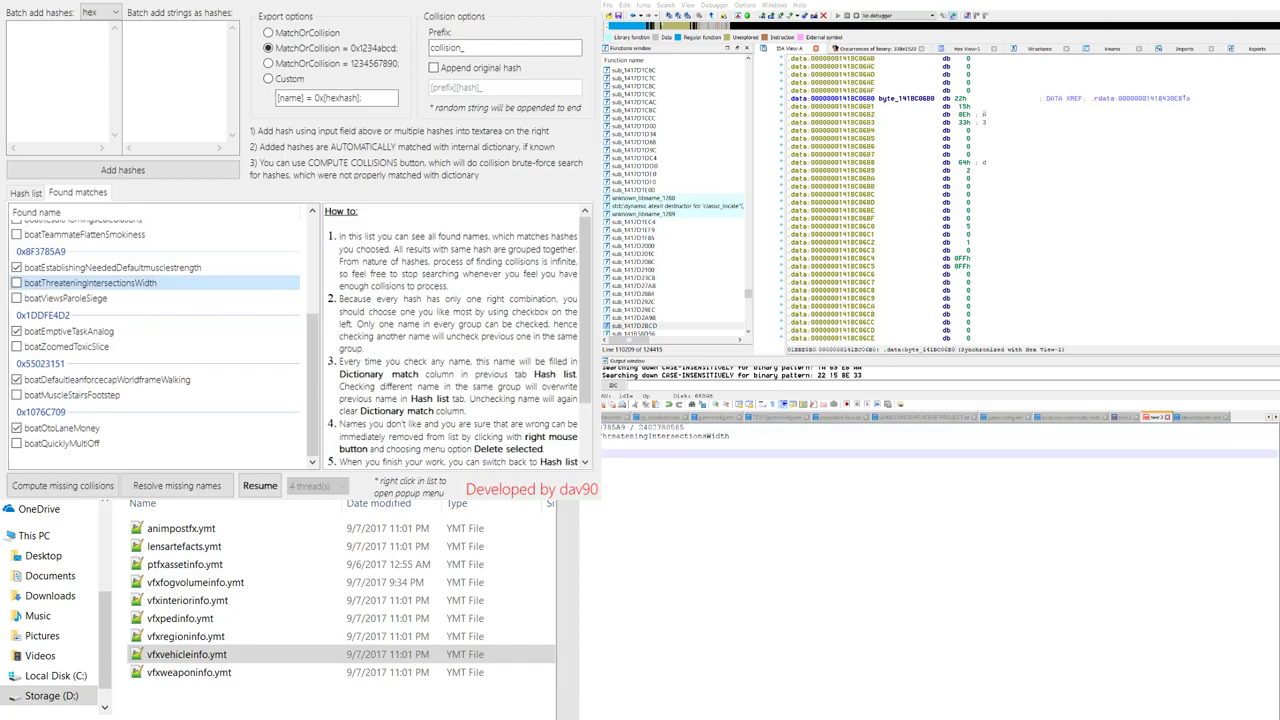
left_click(196, 331)
key("ctrl+a")
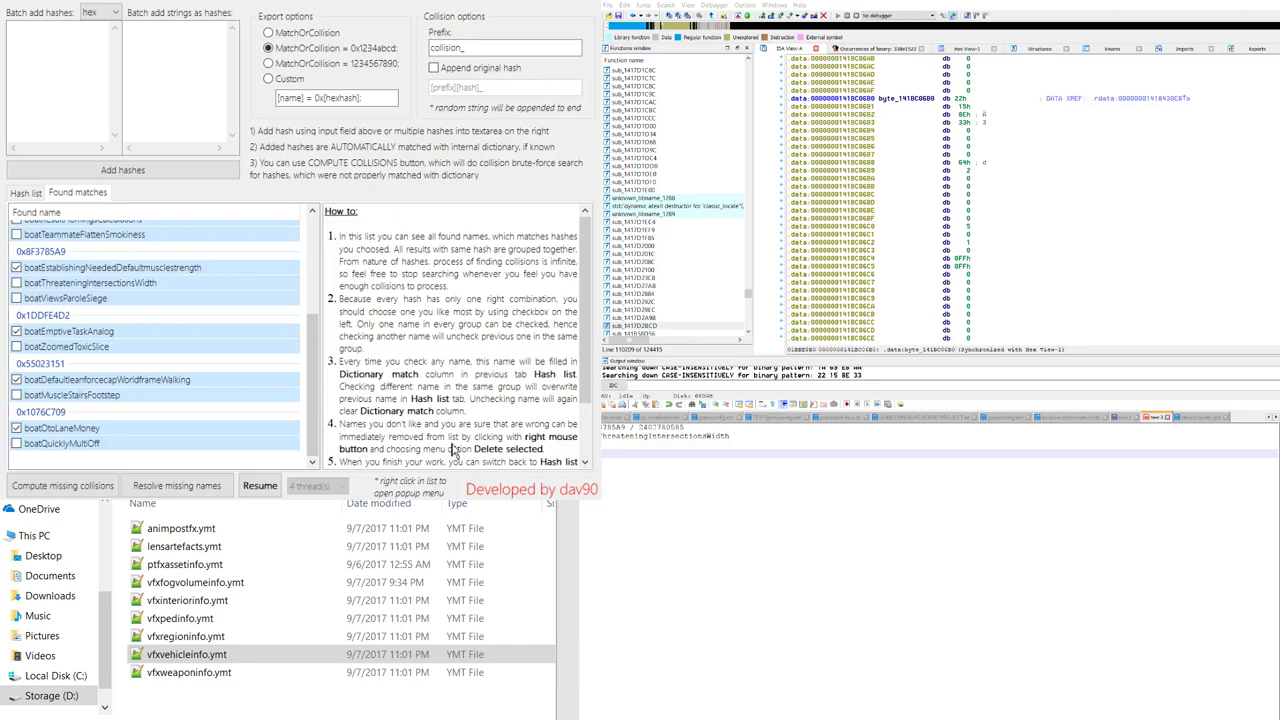
left_click(755, 581)
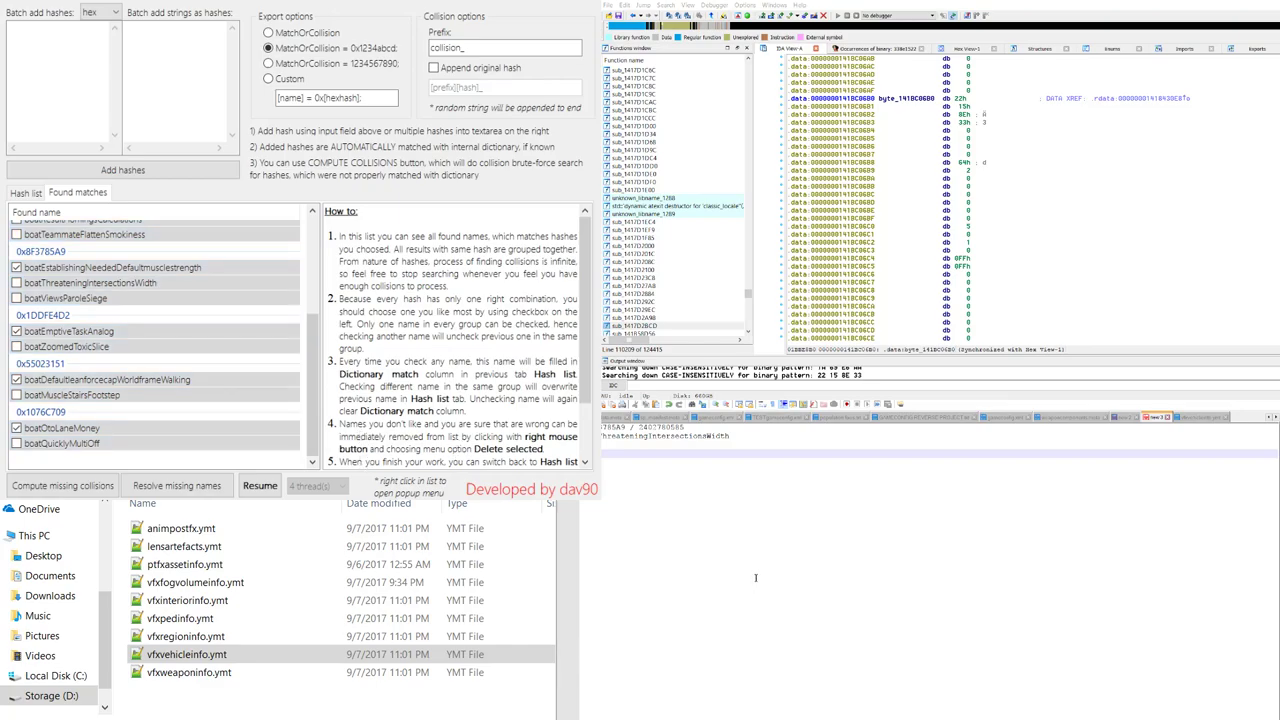
key("ctrl+a")
key("ctrl+v")
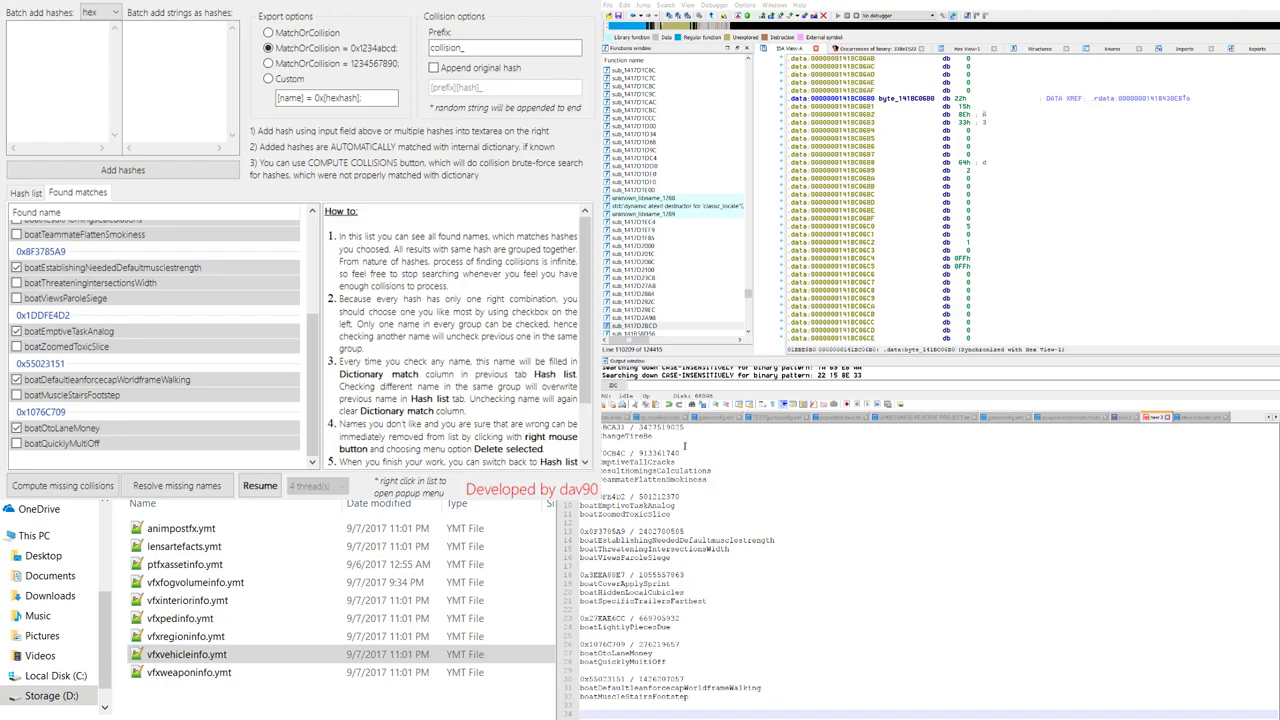
Step: Inspect the pasted hashes, decimal values like 913361740, and the 0x3EEA88E7 group names
double_click(625, 427)
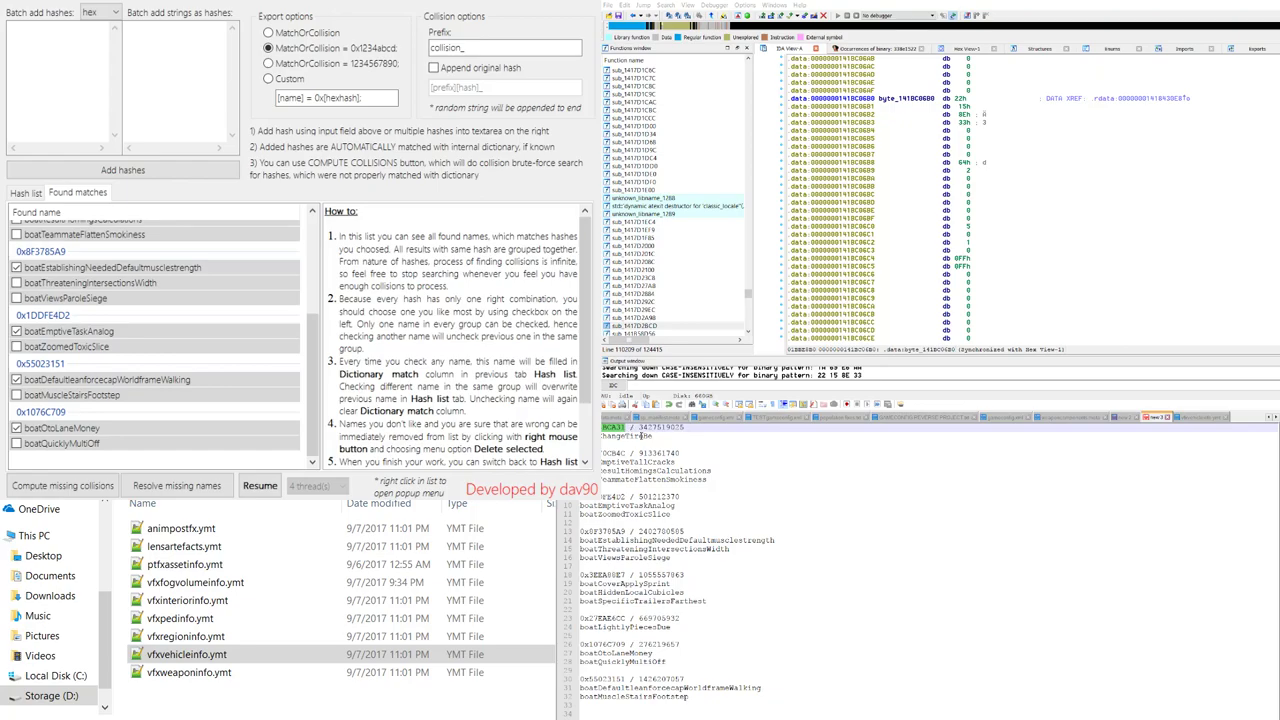
left_click_drag(686, 428, 662, 428)
left_click(683, 470)
double_click(614, 453)
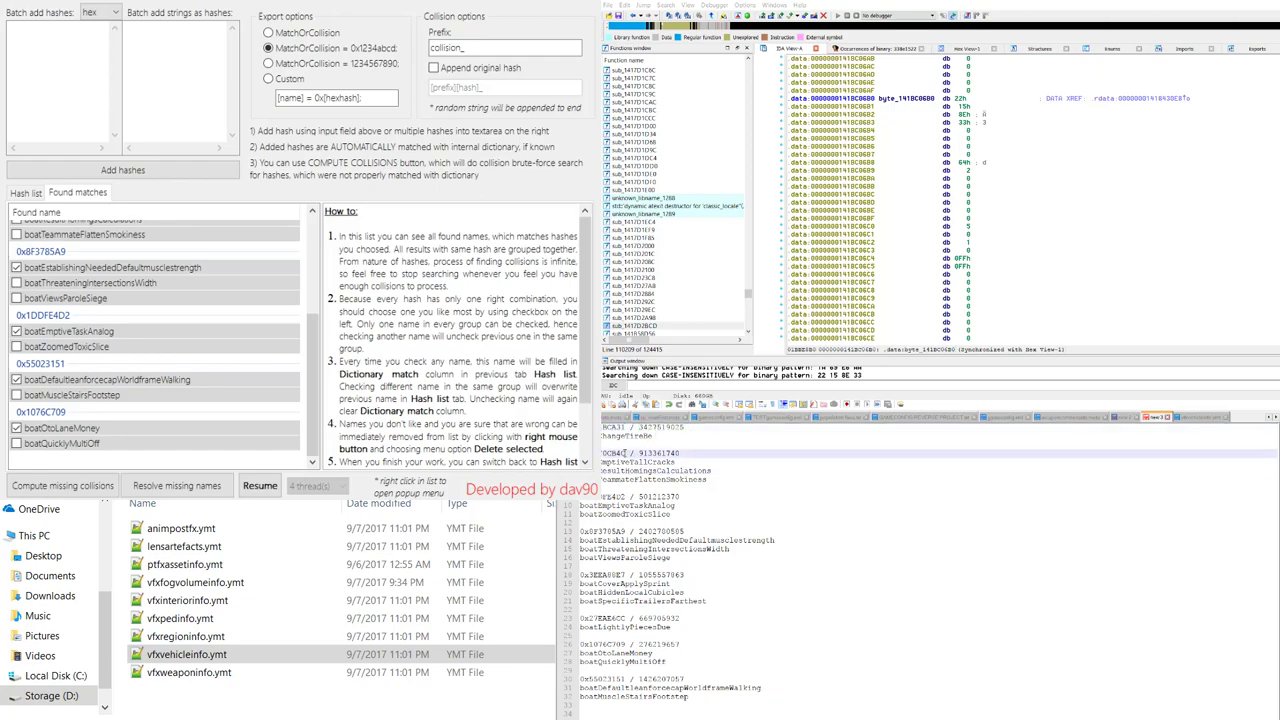
double_click(660, 453)
left_click_drag(706, 600, 580, 583)
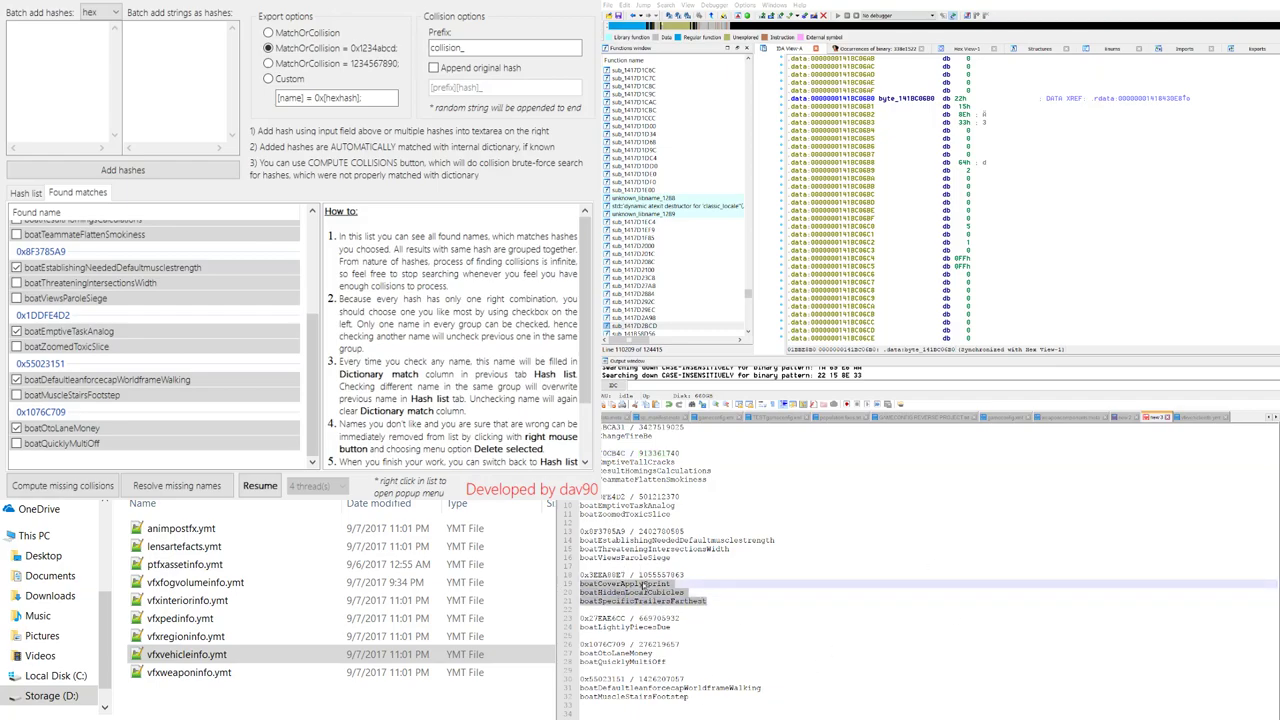
left_click(670, 575)
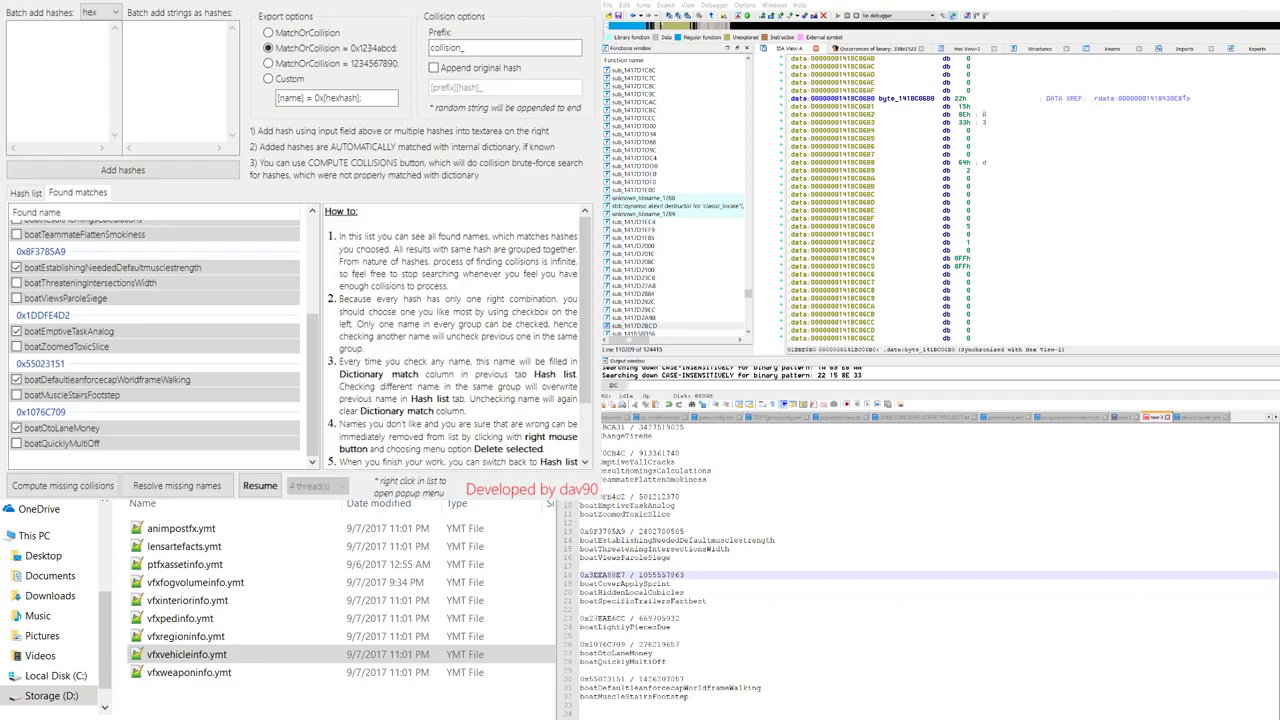
Step: Convert byte_141BC06B0 to the doubleword 33E1522h and select that value to copy
left_click(982, 98)
left_click(922, 99)
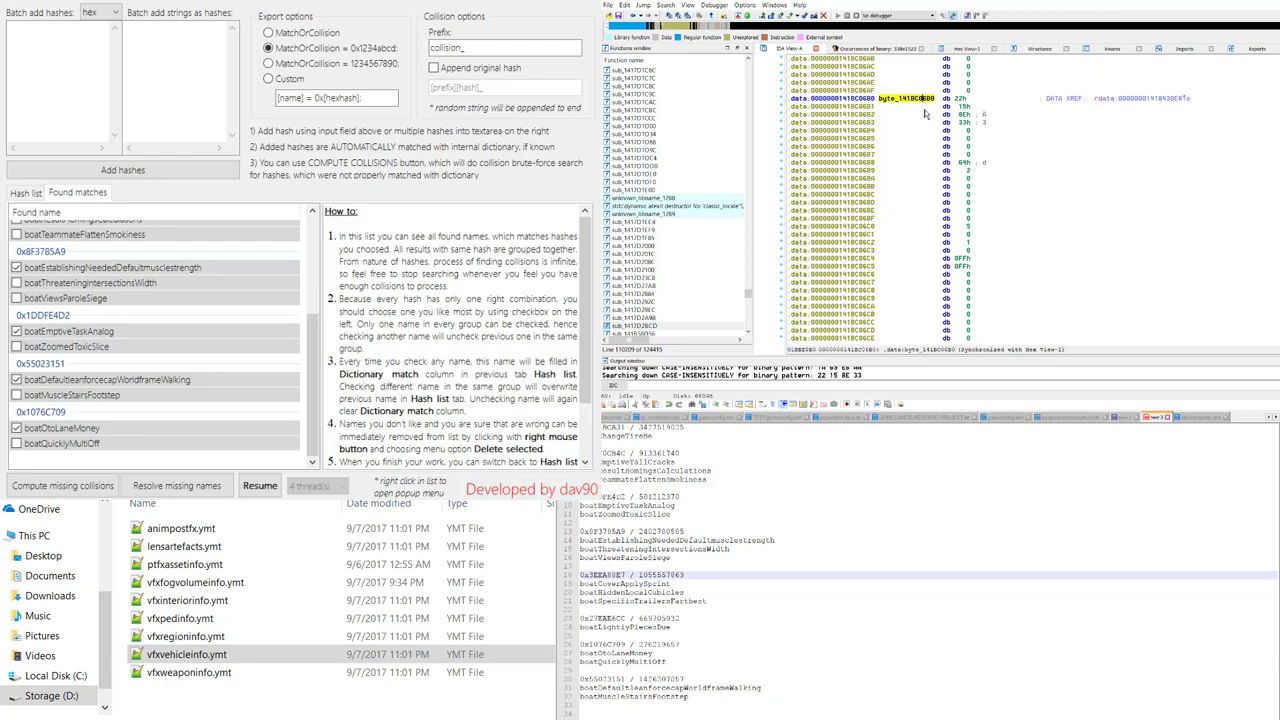
left_click(961, 101)
key("d")
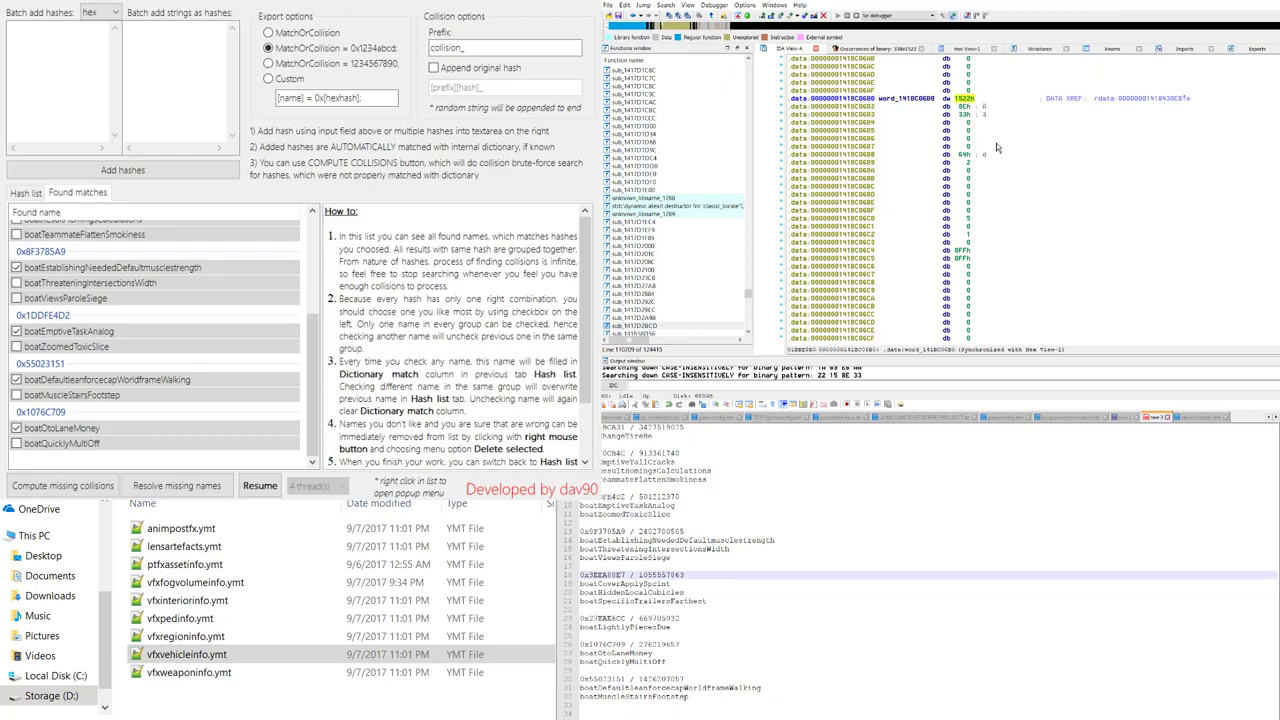
key("d")
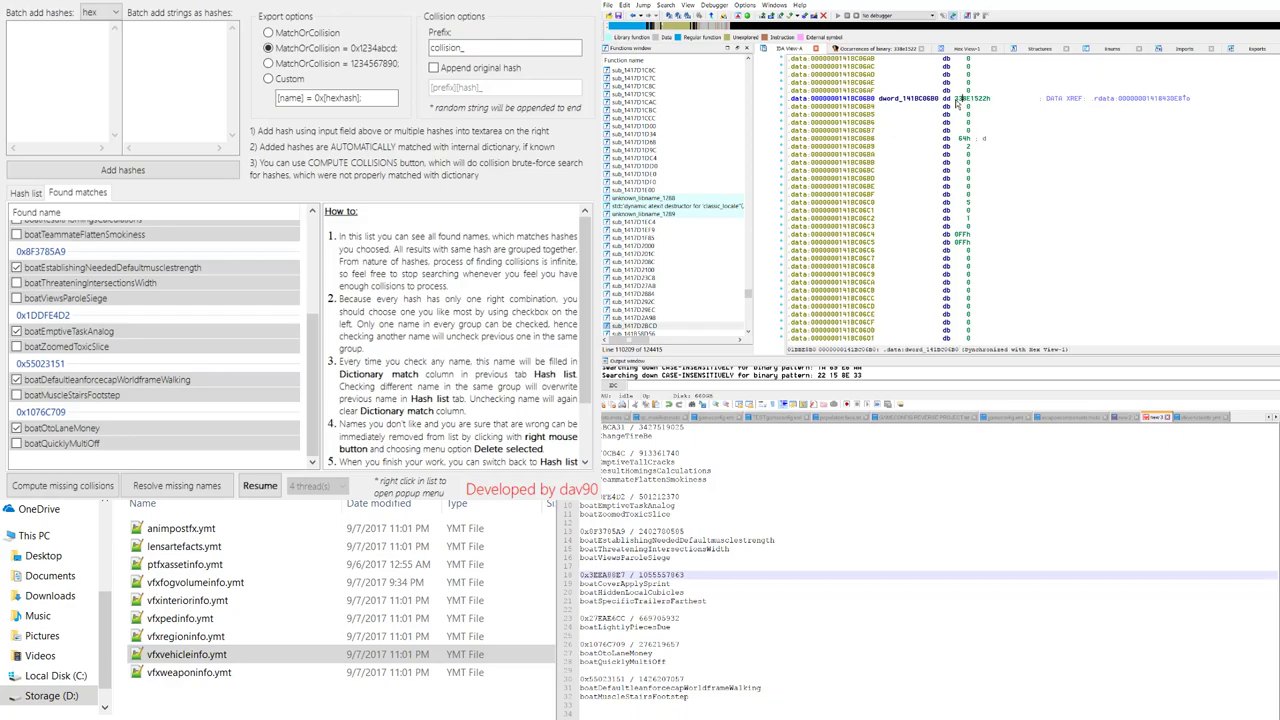
left_click_drag(956, 101, 983, 105)
Step: Clear every existing hash from the Hash list table
left_click(180, 305)
left_click(30, 192)
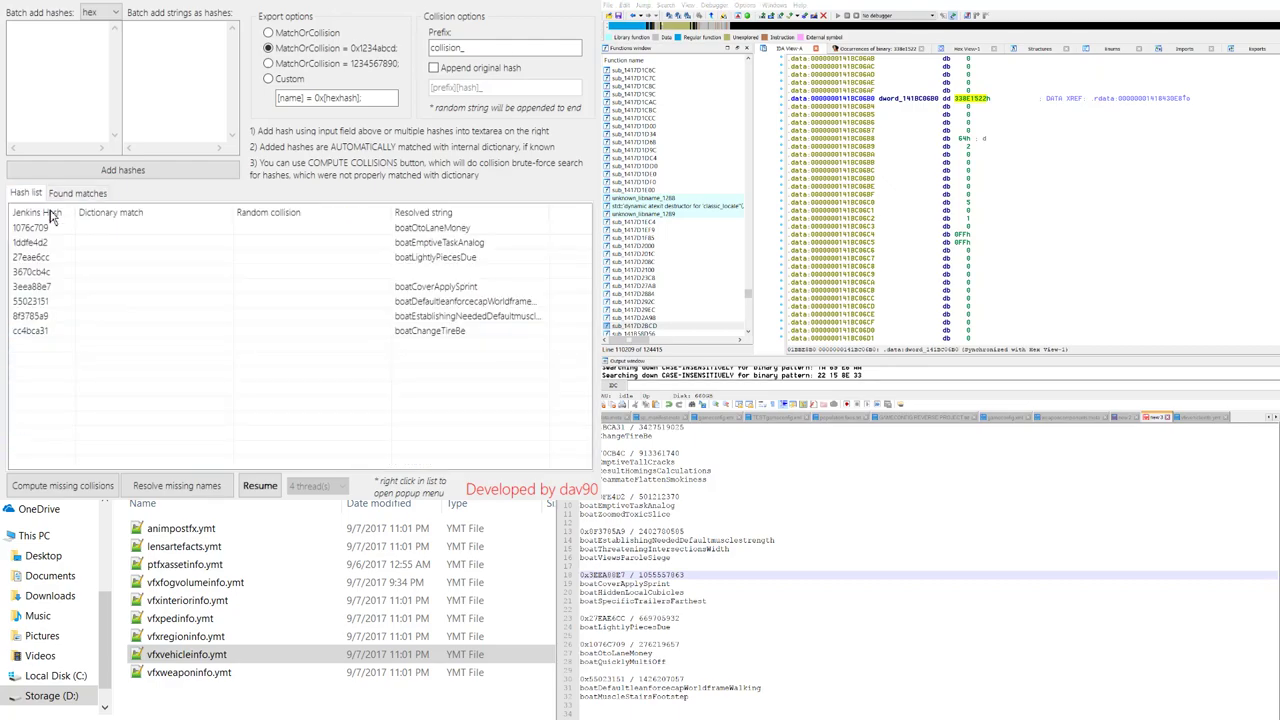
left_click(414, 443)
key("Delete")
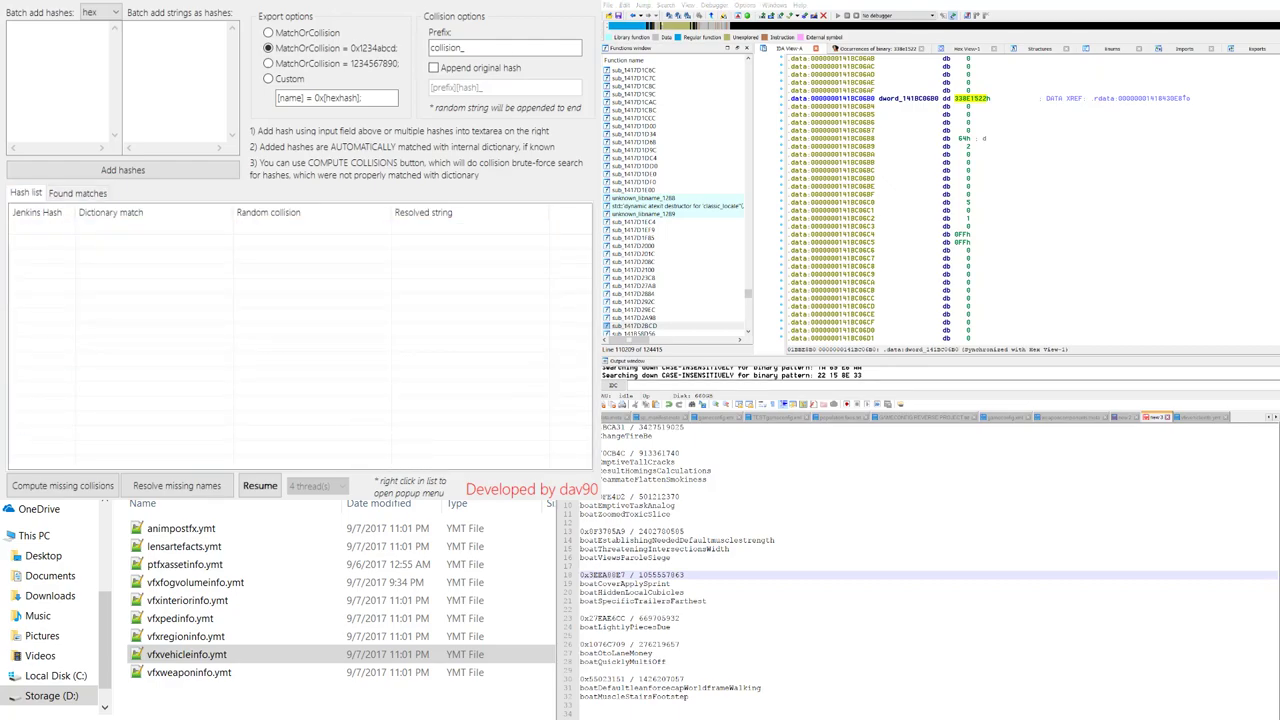
Step: Add hash 338e1522 and check its PedPopulationFrameRate_Base dictionary match
left_click(70, 59)
type("338E1522")
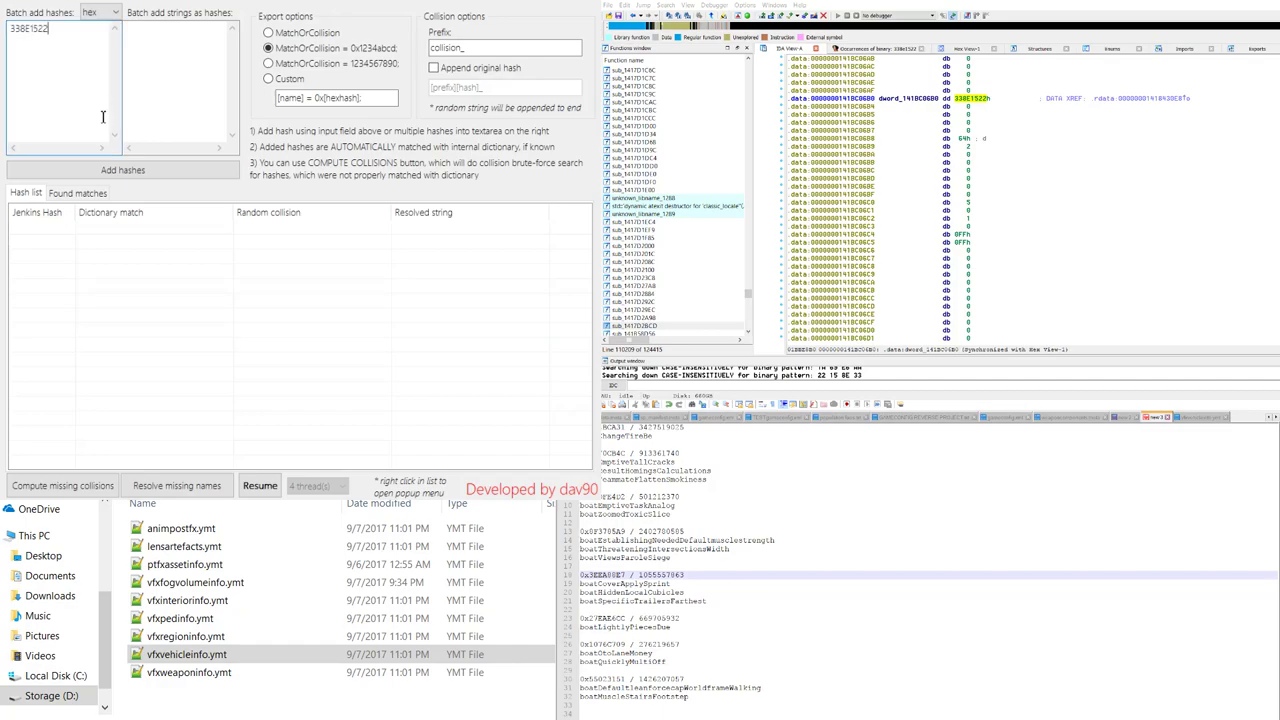
left_click(157, 176)
left_click(137, 232)
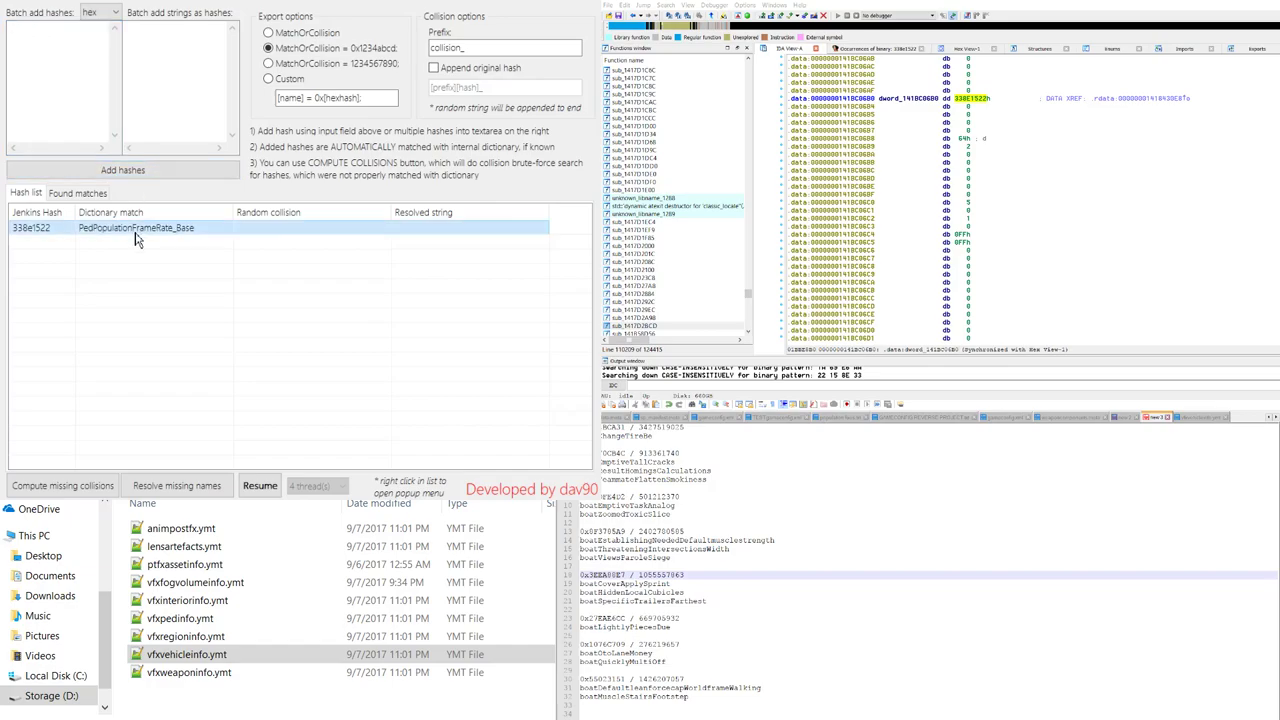